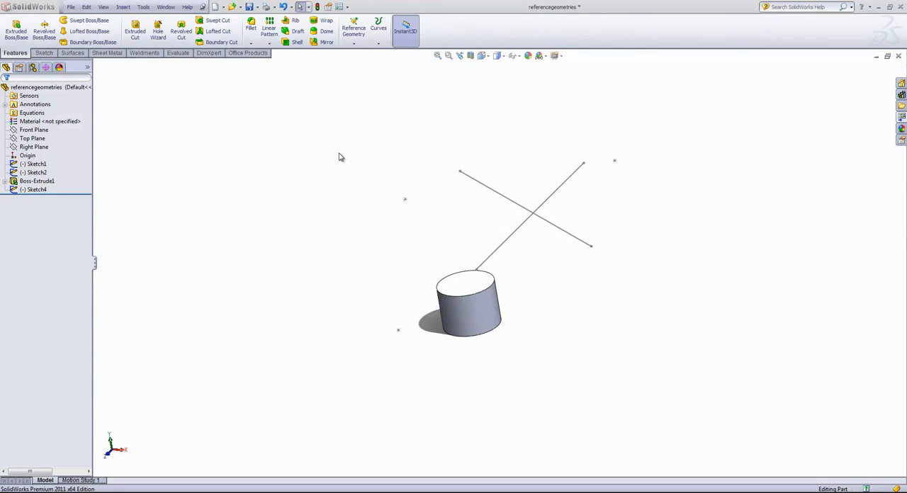
Create a reference point at the centre of the cylinder's curved side face.
click(356, 46)
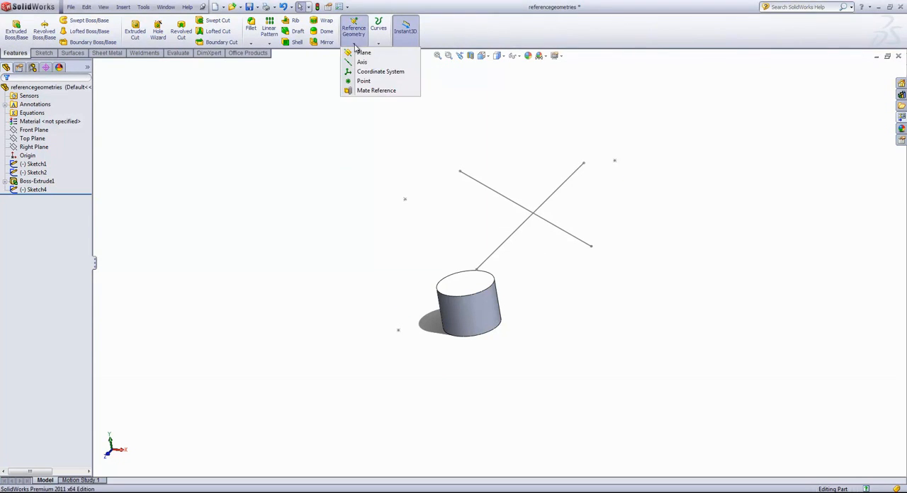
click(363, 81)
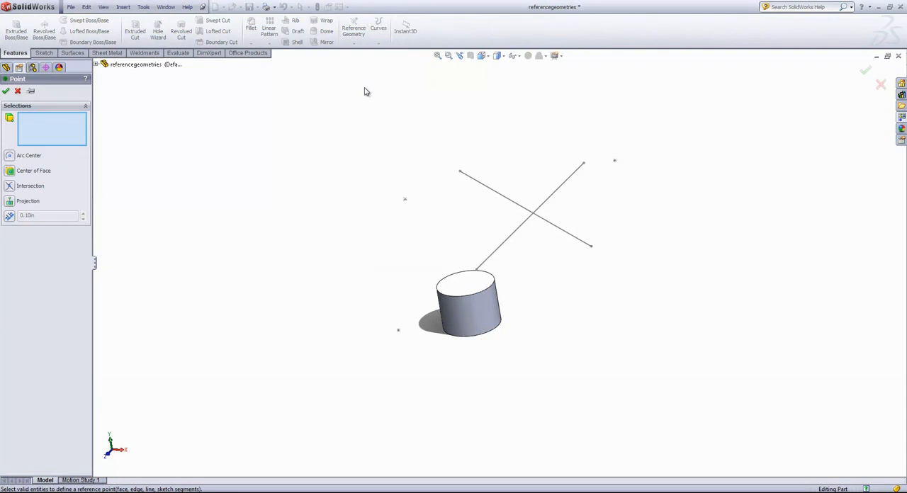
middle_drag(364, 91, 368, 105)
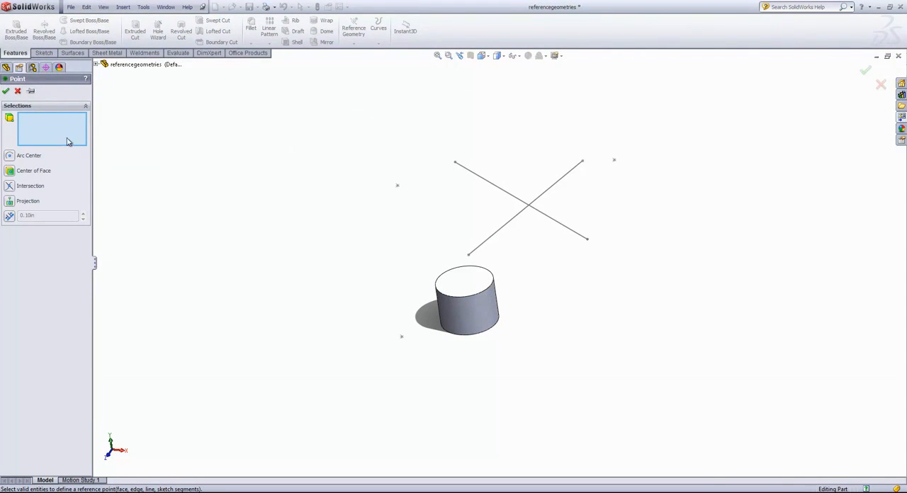
click(466, 291)
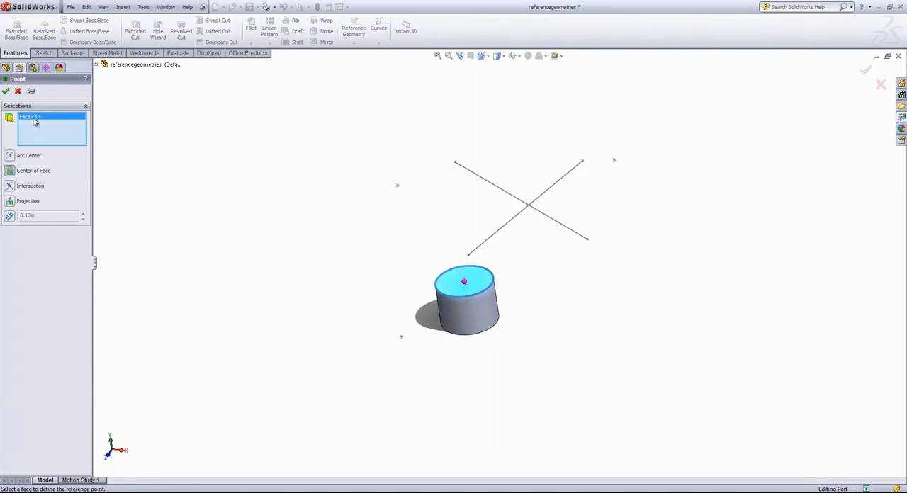
key(Delete)
click(476, 322)
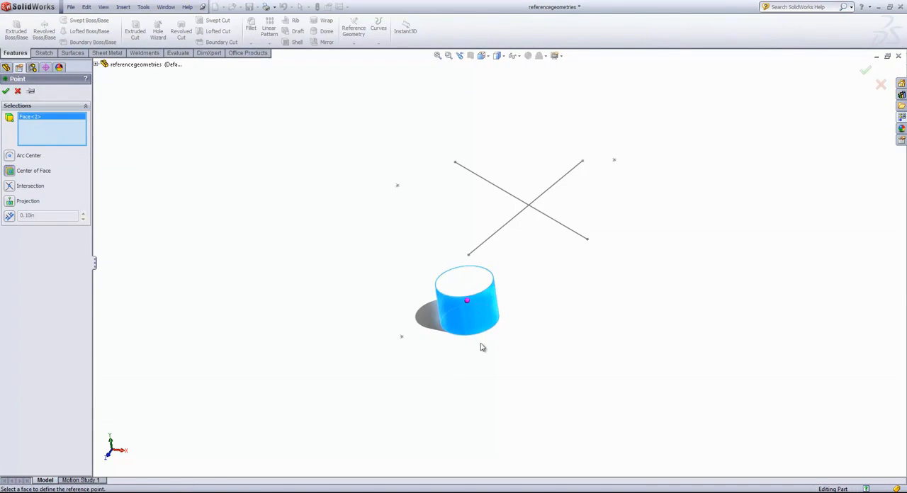
mouse_move(482, 348)
middle_down()
mouse_move(502, 323)
mouse_move(494, 339)
middle_up()
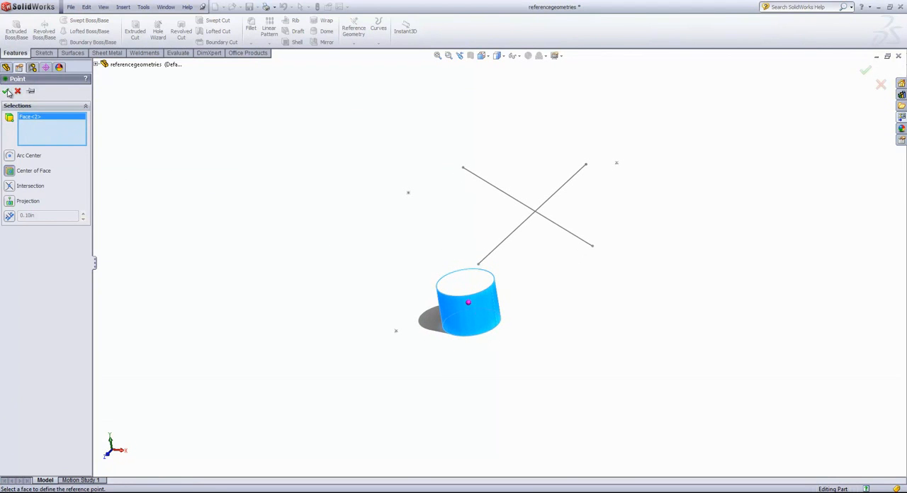
click(7, 91)
Try a reference point at the arc centre of the cylinder's top circular edge, and clear the selection.
click(357, 47)
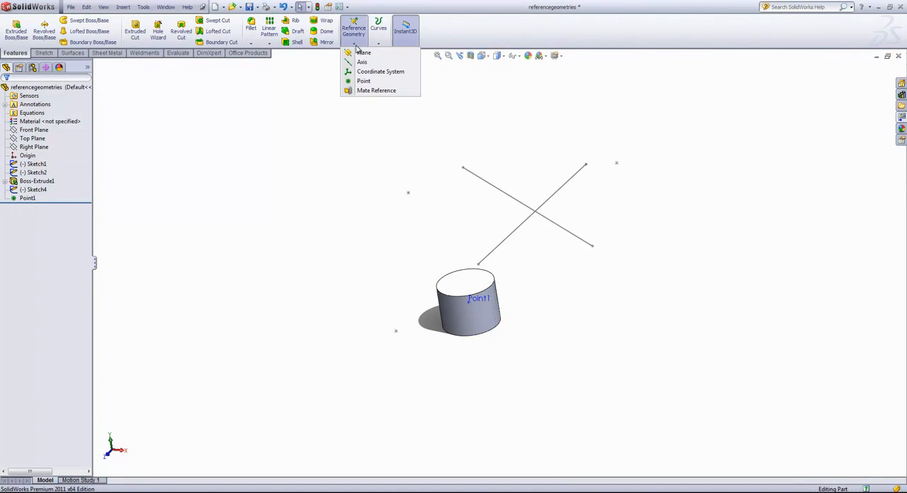
click(363, 81)
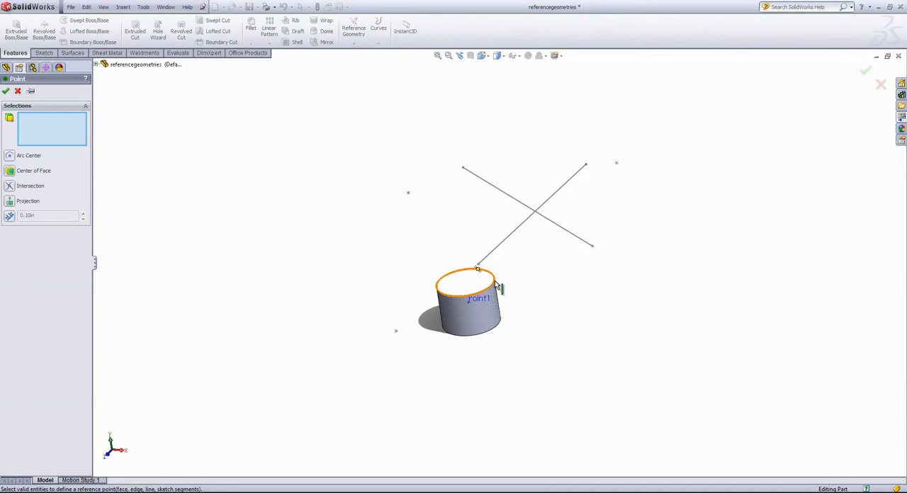
click(495, 281)
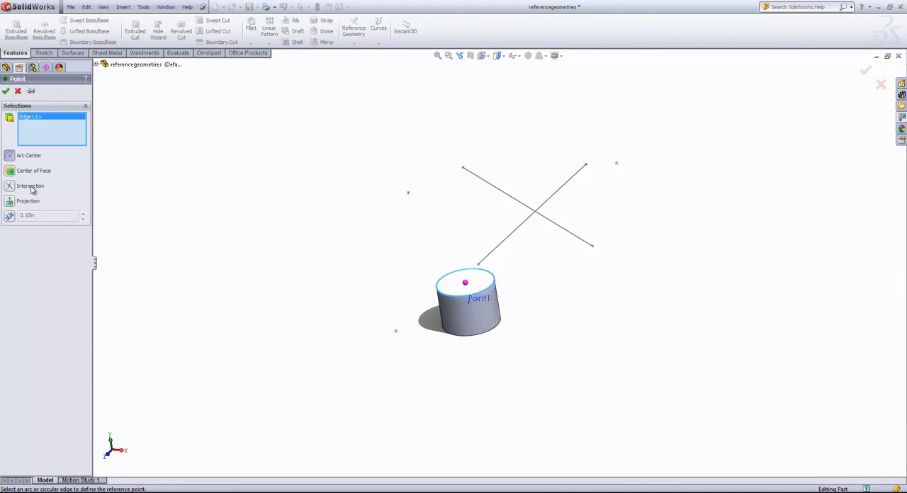
key(Delete)
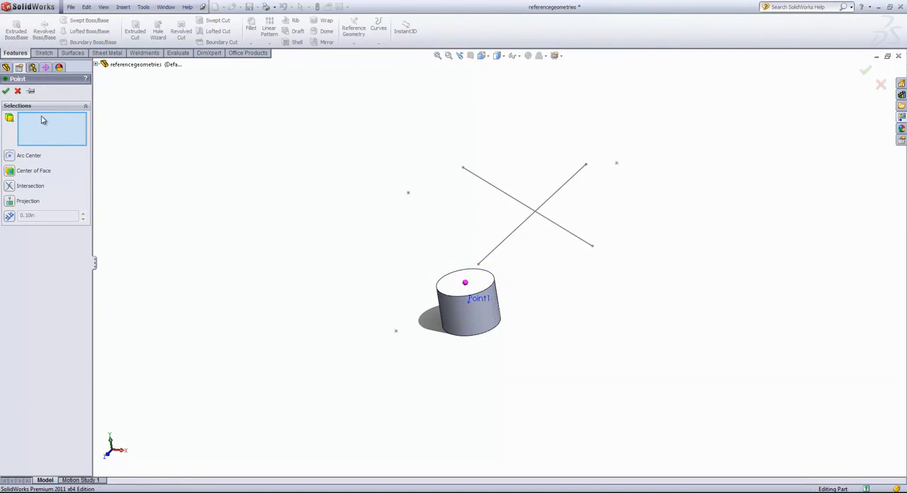
Try a reference point at the intersection of the two crossing lines of Sketch4.
click(13, 187)
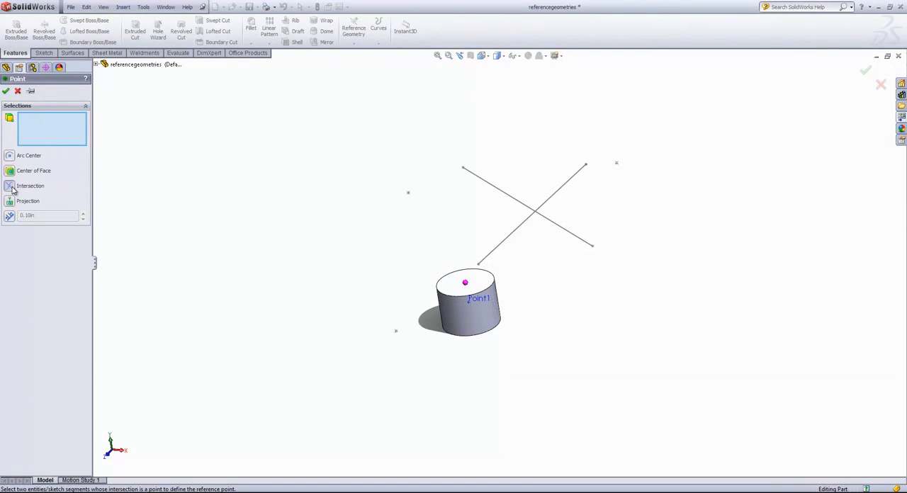
click(526, 220)
click(557, 224)
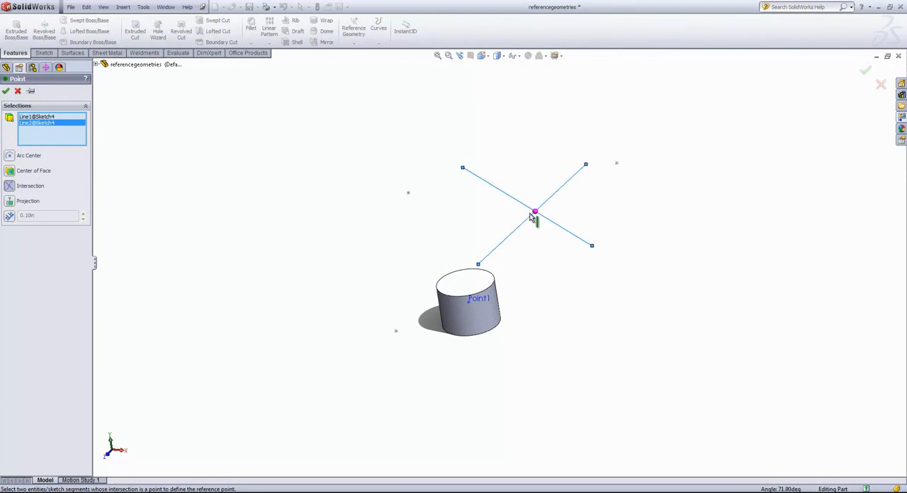
Try a projected reference point from the Sketch1 point onto the plane of the cylinder's top face.
click(10, 201)
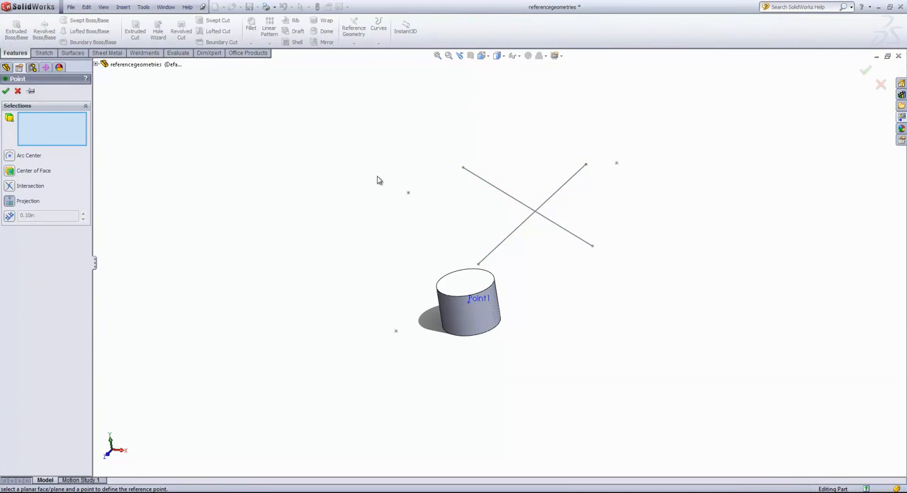
click(408, 195)
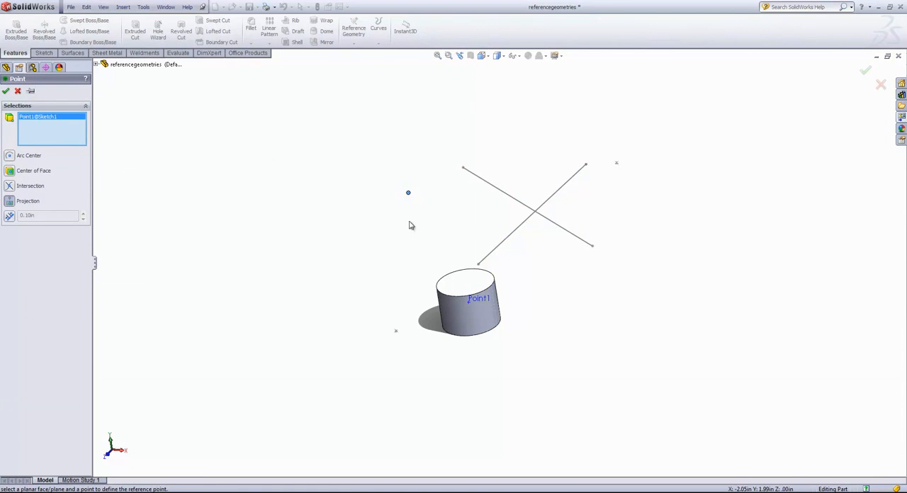
middle_drag(407, 194, 462, 268)
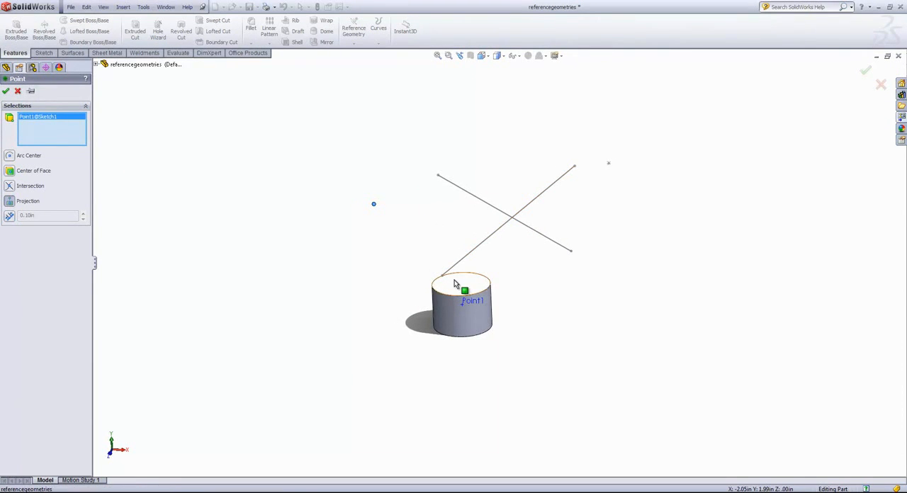
click(460, 284)
middle_drag(402, 257, 341, 237)
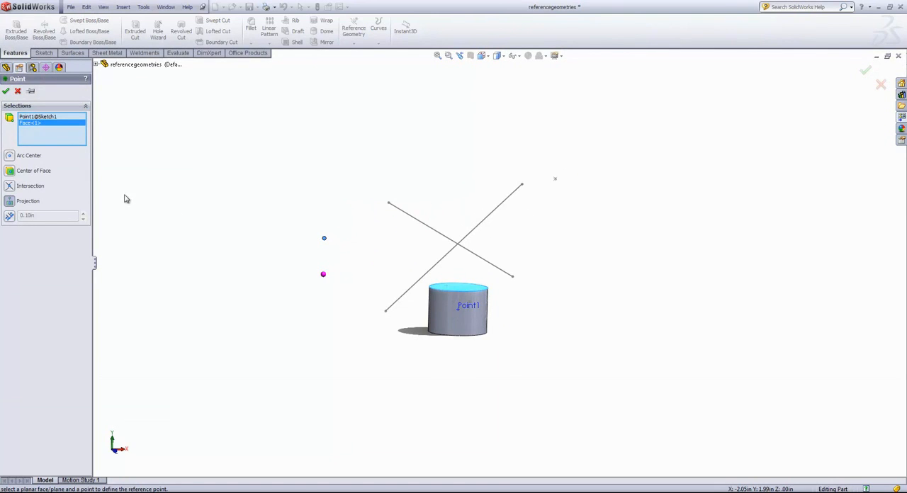
middle_drag(168, 202, 237, 218)
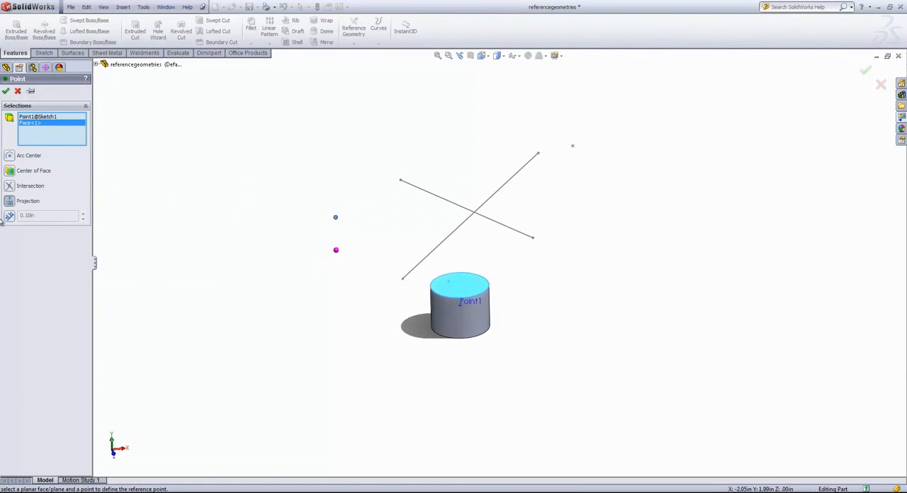
Create 12 reference points spaced 0.20 in apart along the shorter line of Sketch4, using the Distance option.
click(9, 215)
click(436, 196)
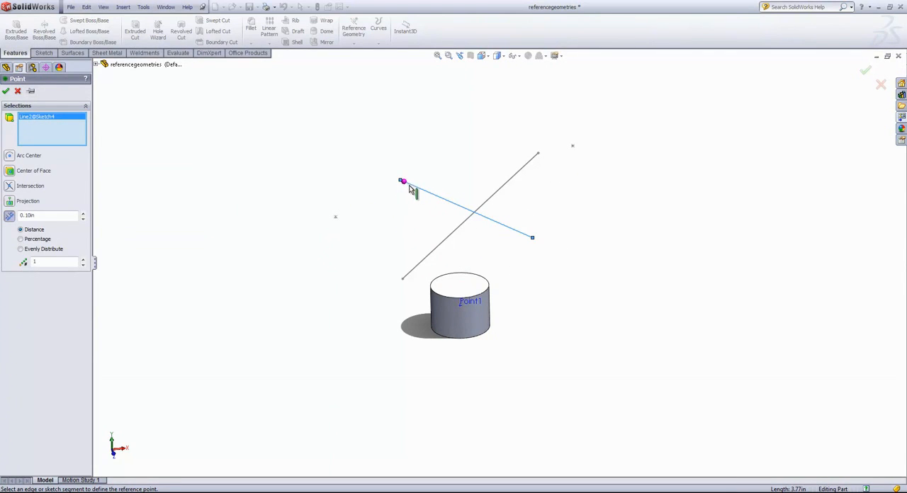
click(83, 222)
click(6, 93)
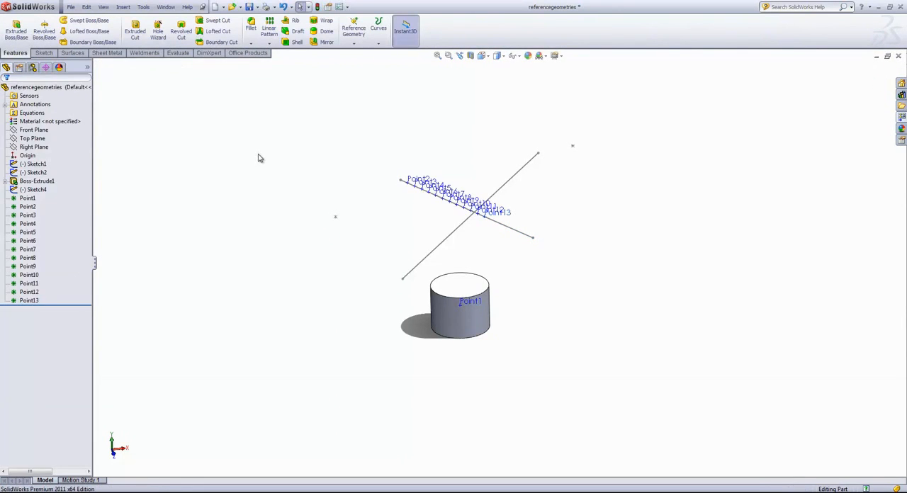
Delete all 12 reference points spaced along the sketch line, keeping the one on the cylinder.
drag(69, 304, 2, 204)
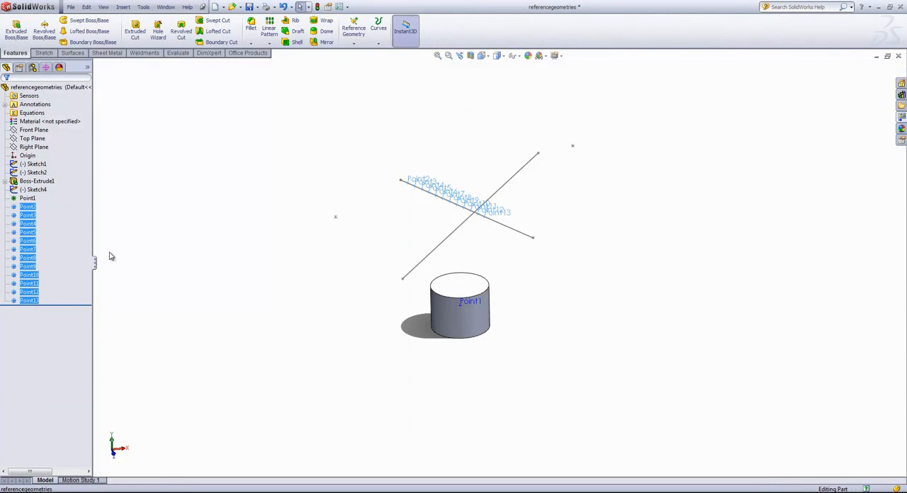
key(Delete)
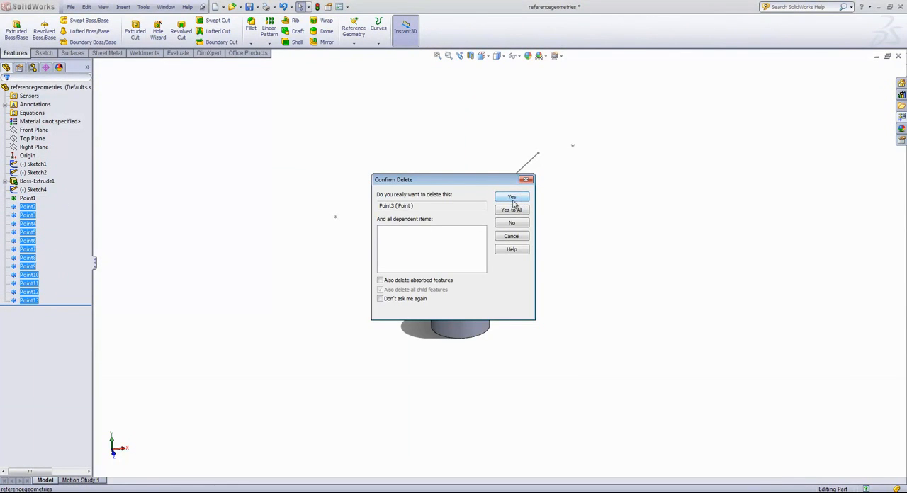
click(512, 211)
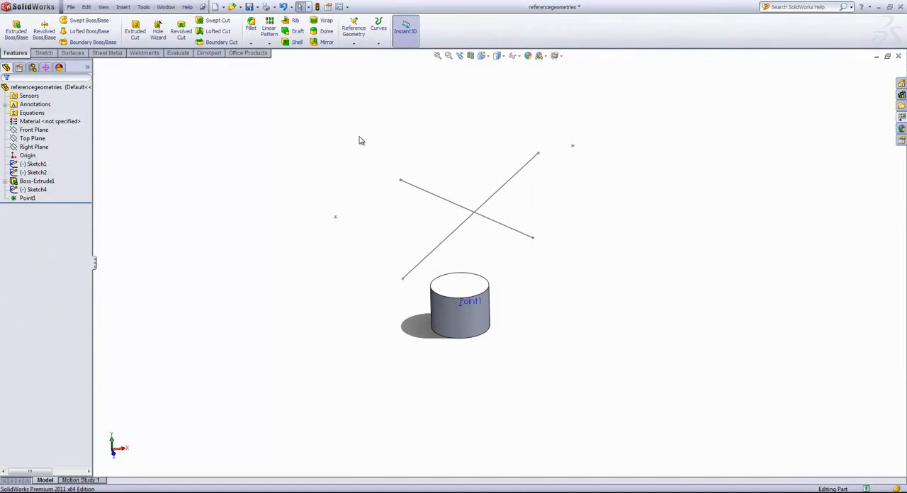
Start a reference axis, try the One Line/Edge/Axis definition on the longer line of Sketch4, and clear the selected line.
click(354, 45)
click(364, 64)
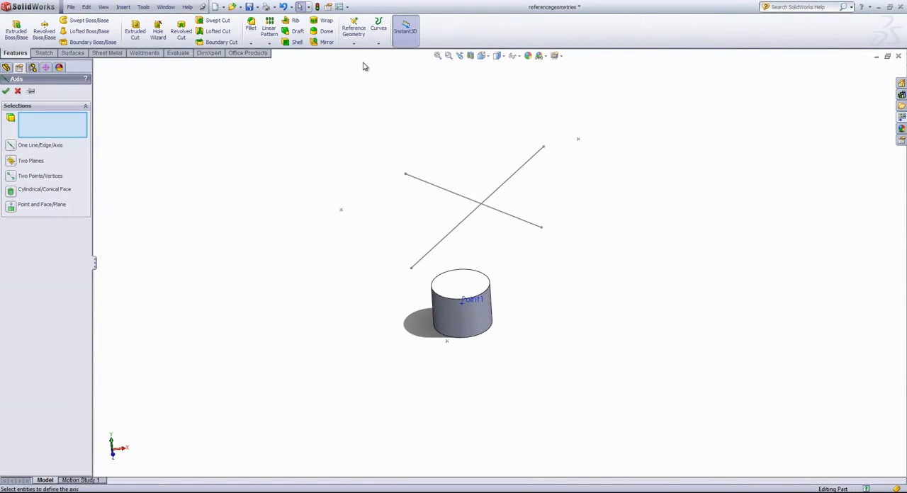
click(17, 146)
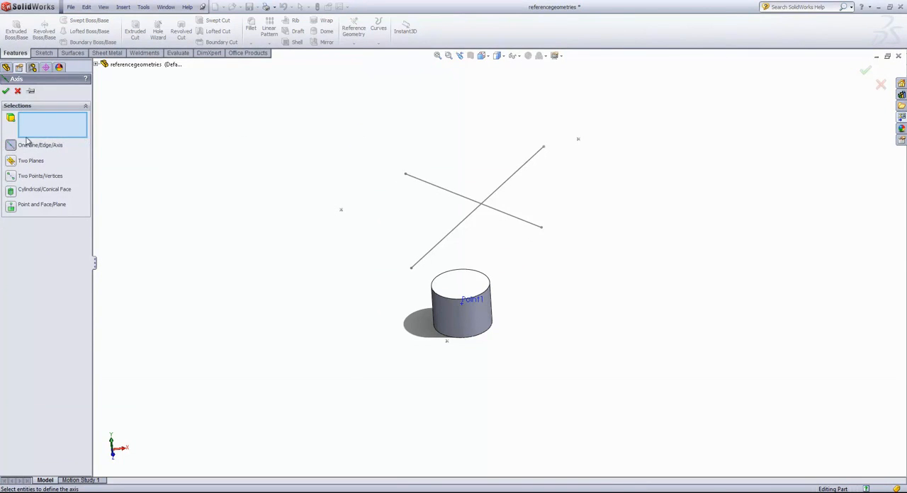
click(474, 221)
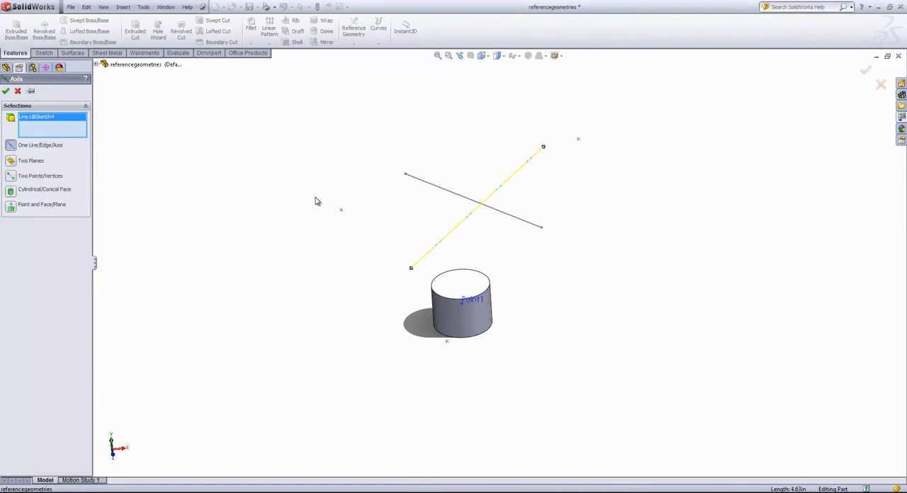
key(Delete)
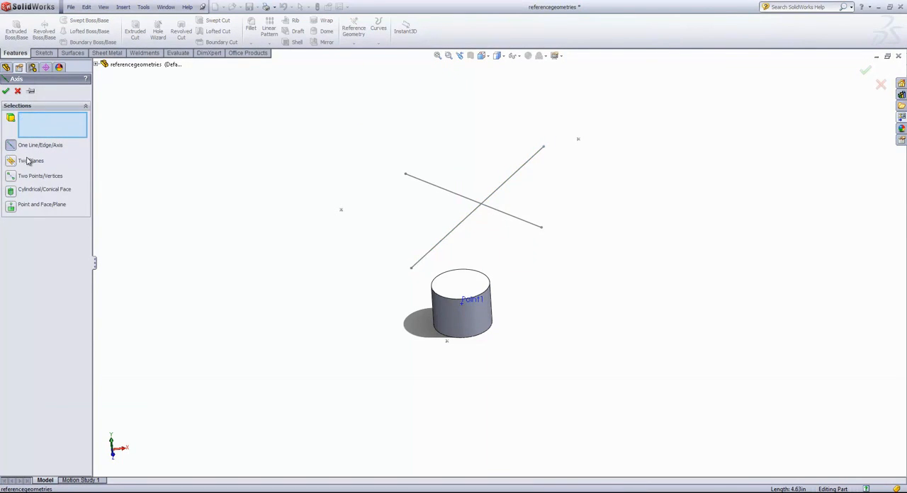
Create a Two Planes reference axis where the Front Plane and Top Plane intersect.
click(15, 162)
click(96, 64)
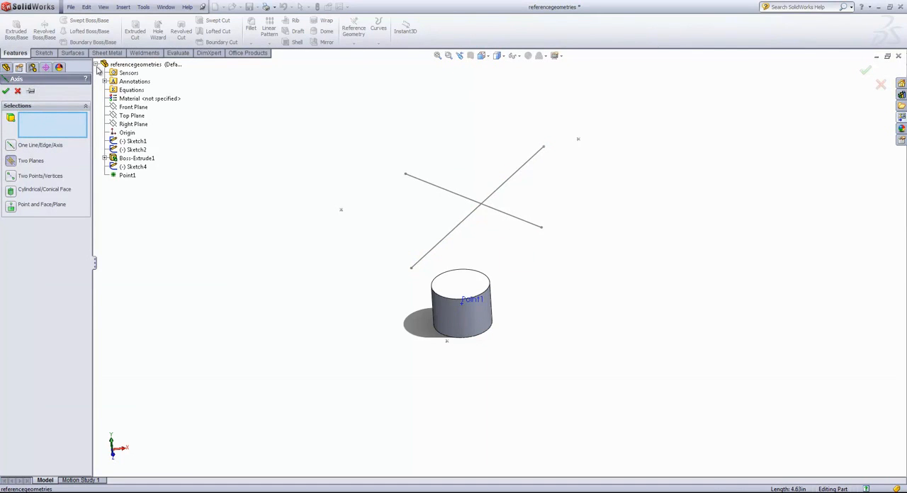
click(134, 107)
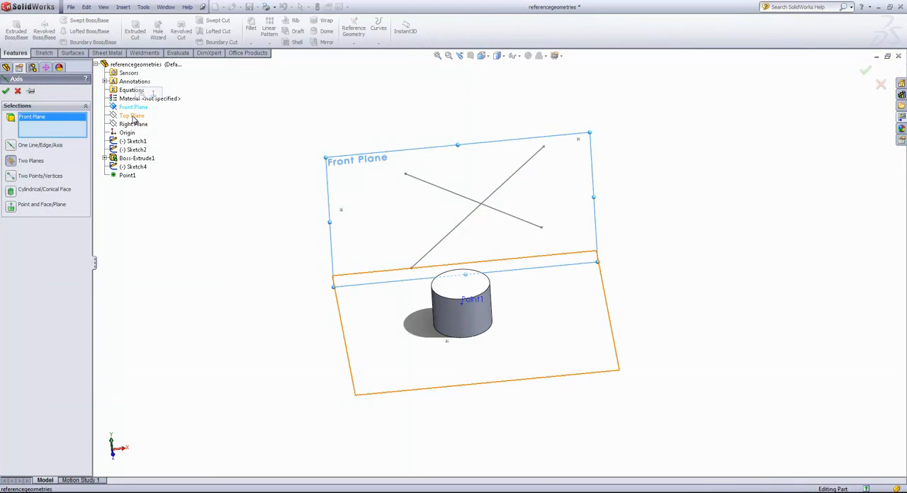
click(133, 116)
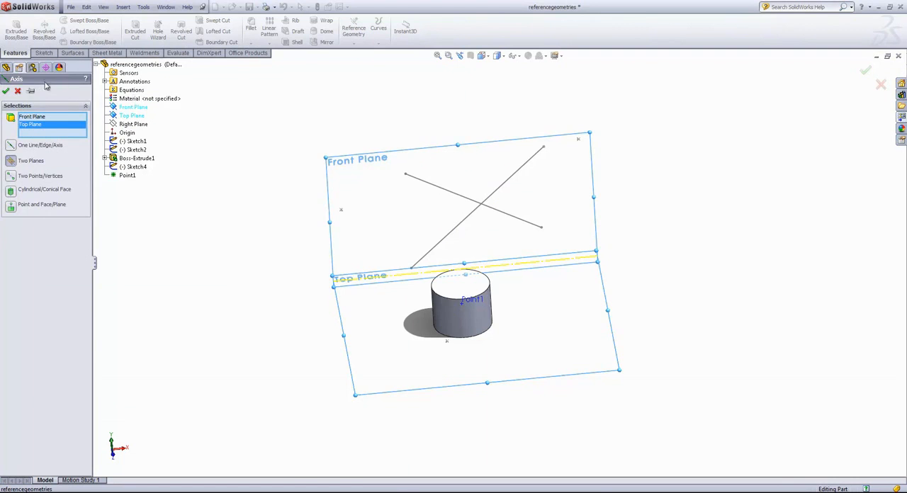
click(5, 91)
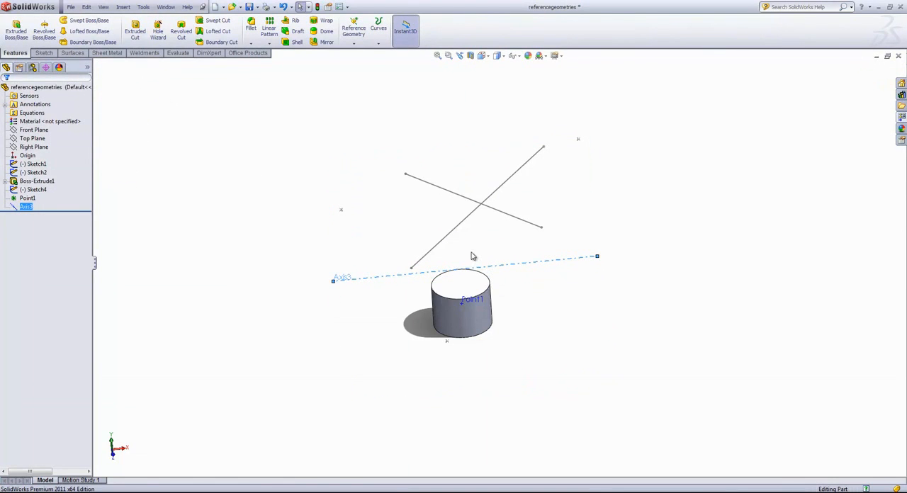
click(241, 131)
Create a Two Points/Vertices reference axis through the two isolated sketch points on either side of the crossing lines.
click(354, 29)
click(370, 64)
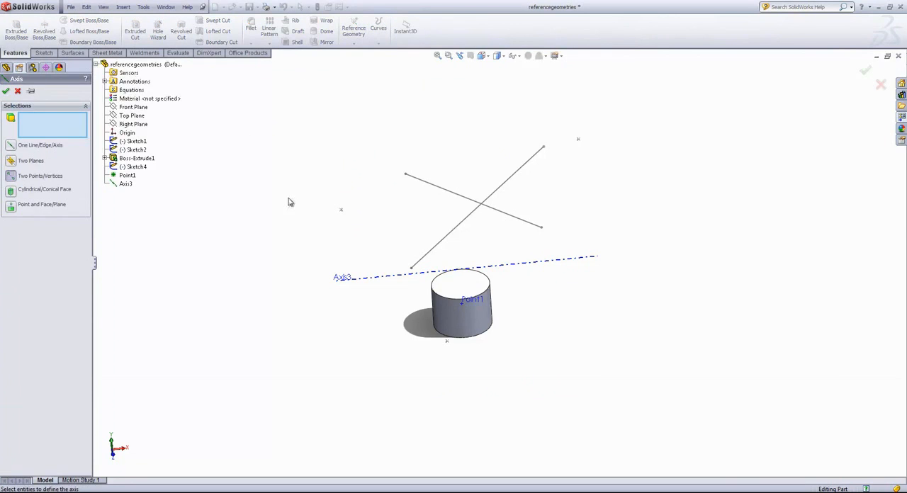
click(341, 211)
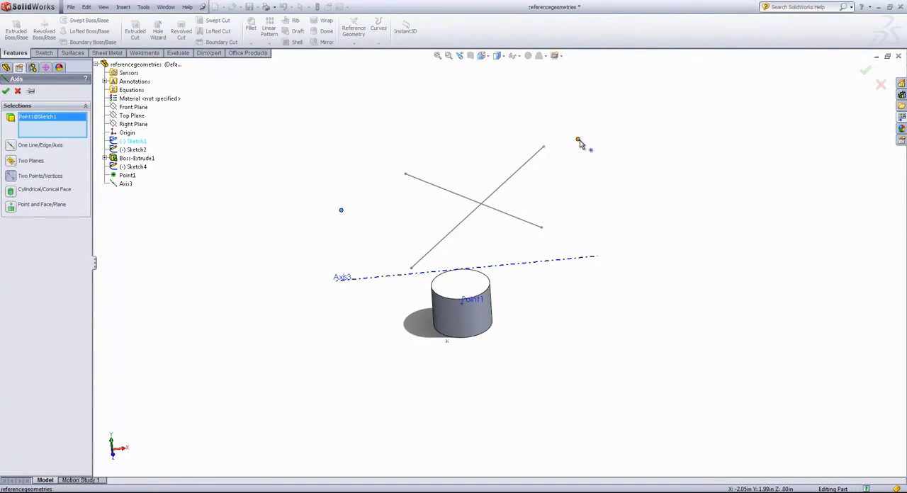
click(578, 140)
click(6, 92)
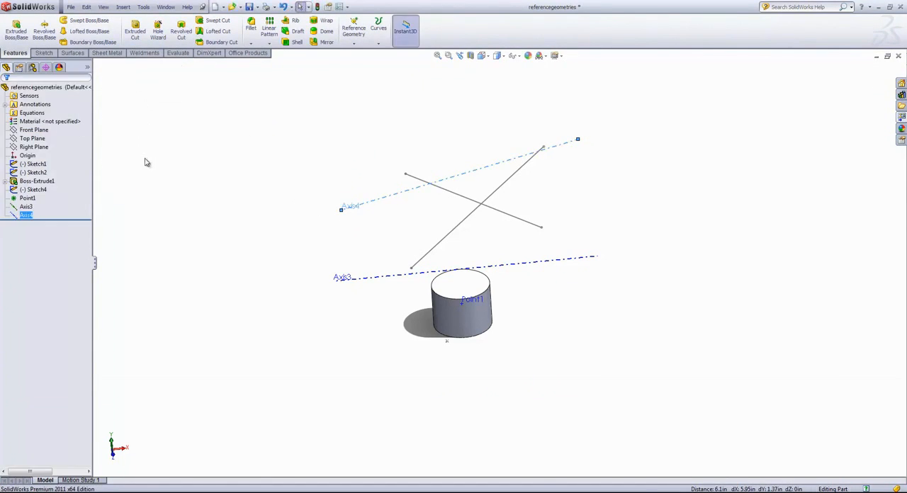
Start a reference axis, try the Cylindrical/Conical Face definition on the cylinder's side face, and clear that face.
click(378, 43)
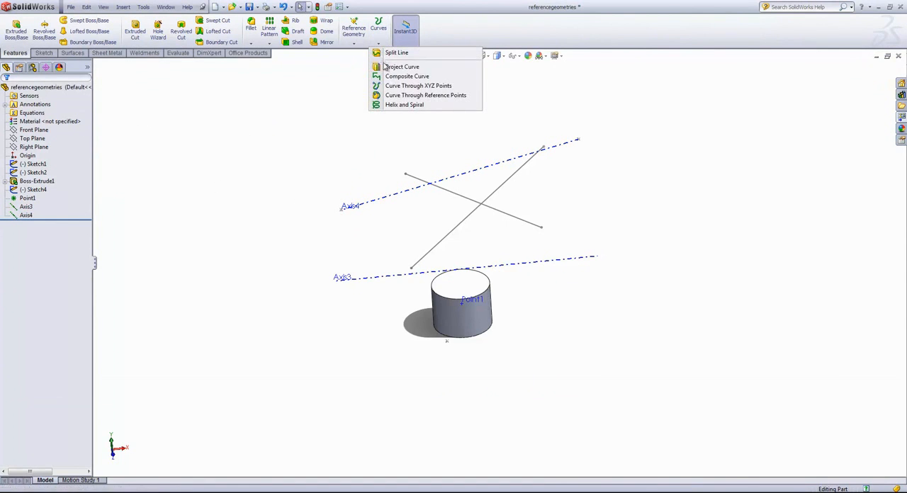
click(356, 44)
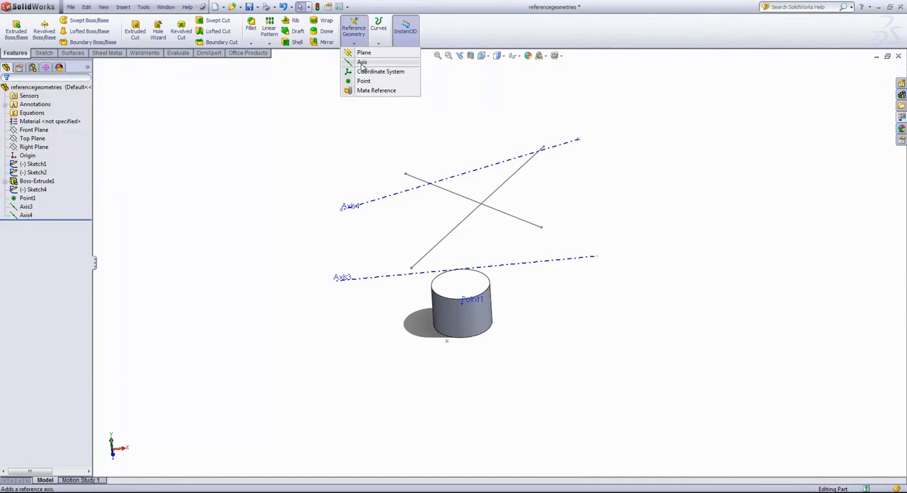
click(362, 62)
click(28, 191)
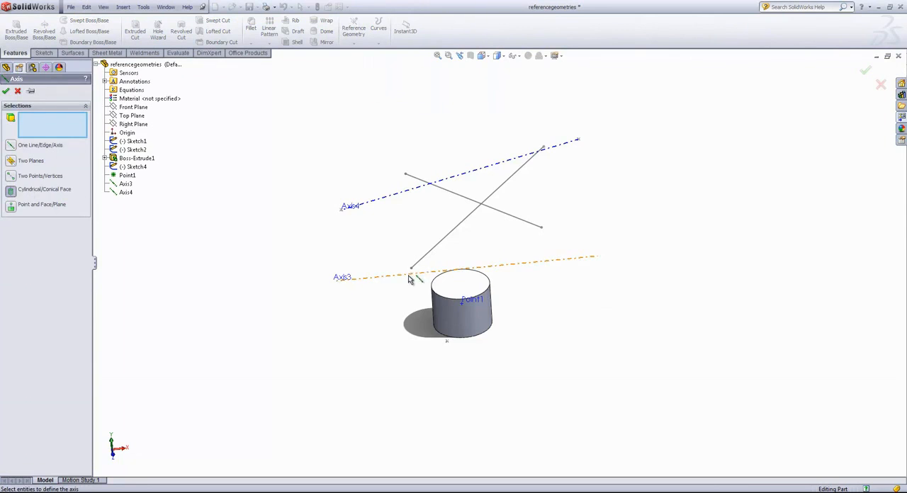
click(459, 316)
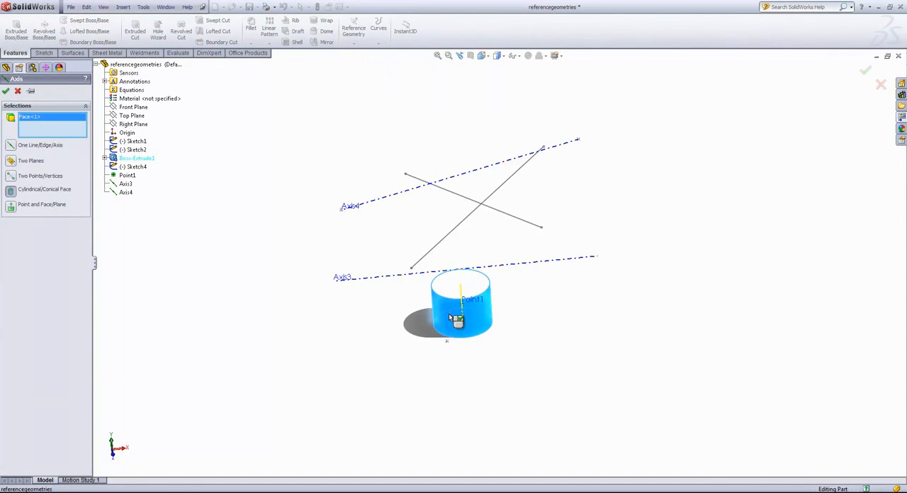
click(456, 319)
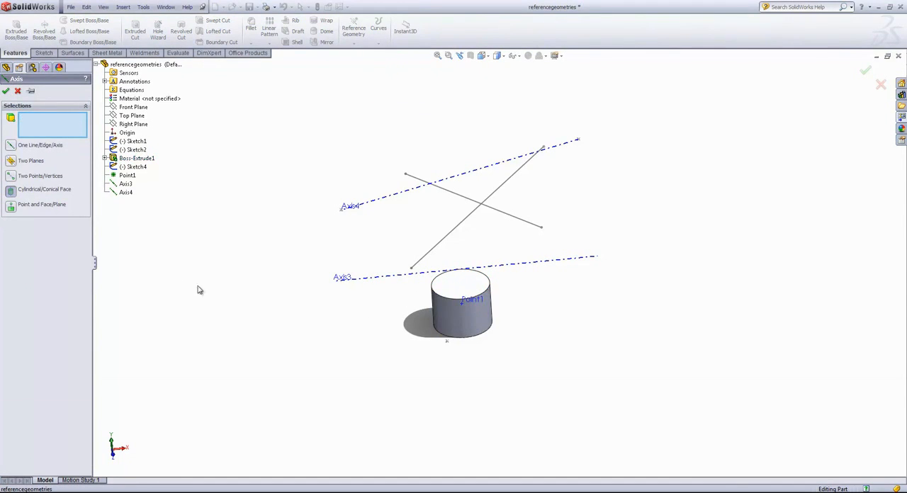
Try a Point and Face/Plane axis using the cylinder's top face and the sketch point at Axis4's upper end, and cancel it.
click(44, 207)
click(479, 286)
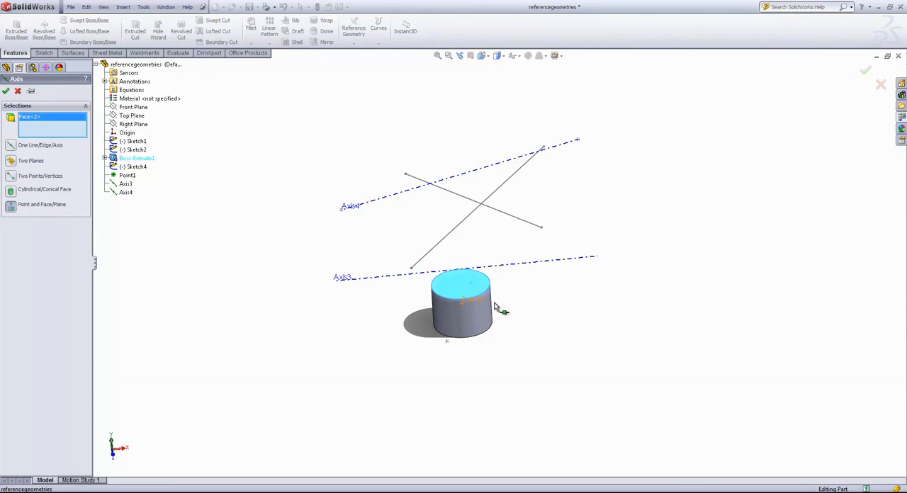
middle_drag(572, 283, 588, 168)
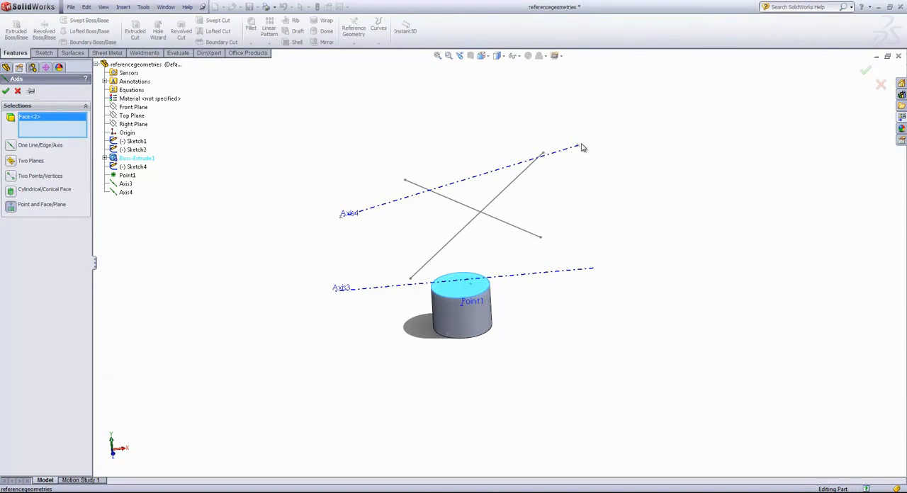
click(579, 146)
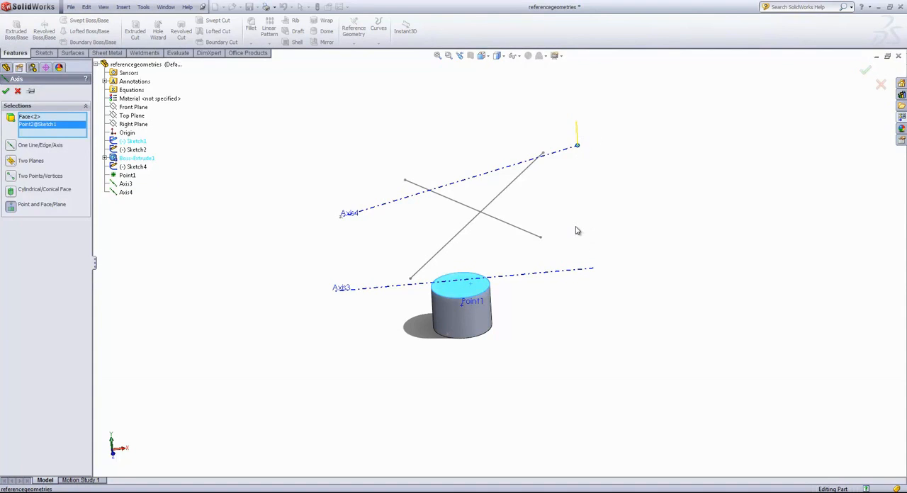
click(18, 91)
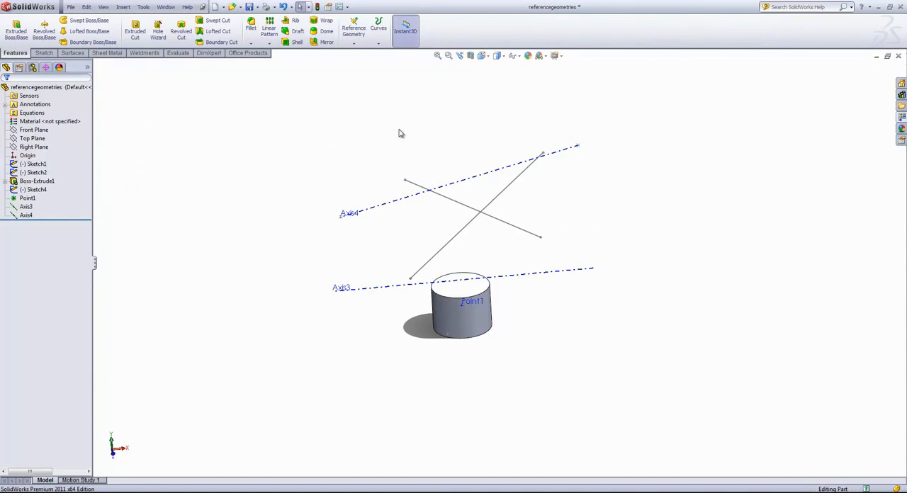
Create a Mid Plane reference plane halfway between the cylinder's top and bottom faces.
click(379, 41)
click(354, 36)
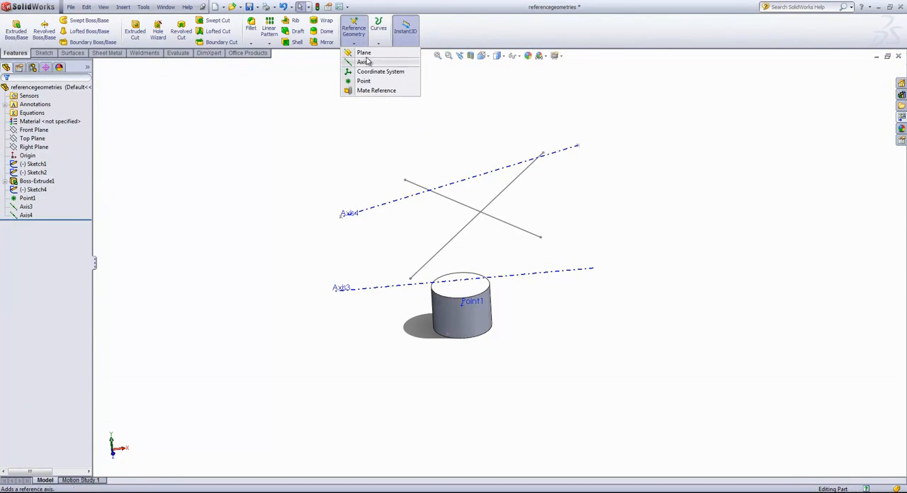
click(364, 53)
mouse_move(461, 137)
middle_down()
mouse_move(428, 142)
mouse_move(425, 163)
middle_up()
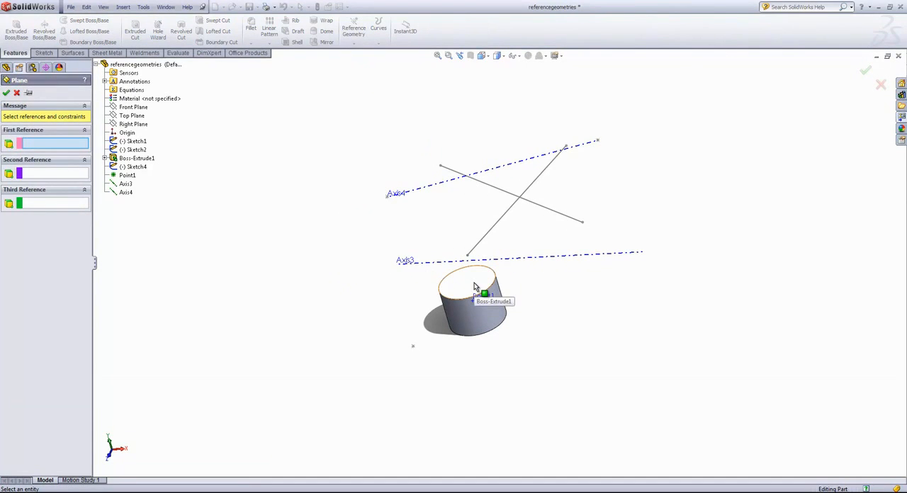
click(475, 287)
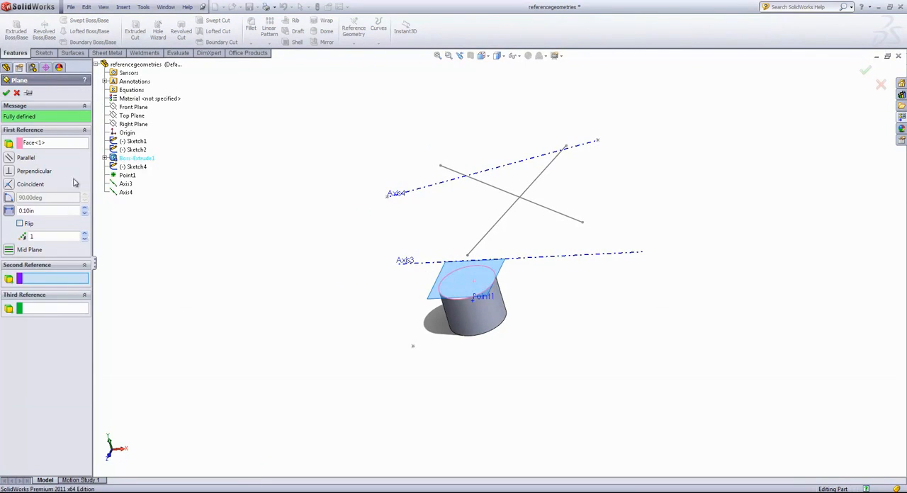
mouse_move(535, 377)
middle_down()
mouse_move(525, 320)
mouse_move(503, 291)
middle_up()
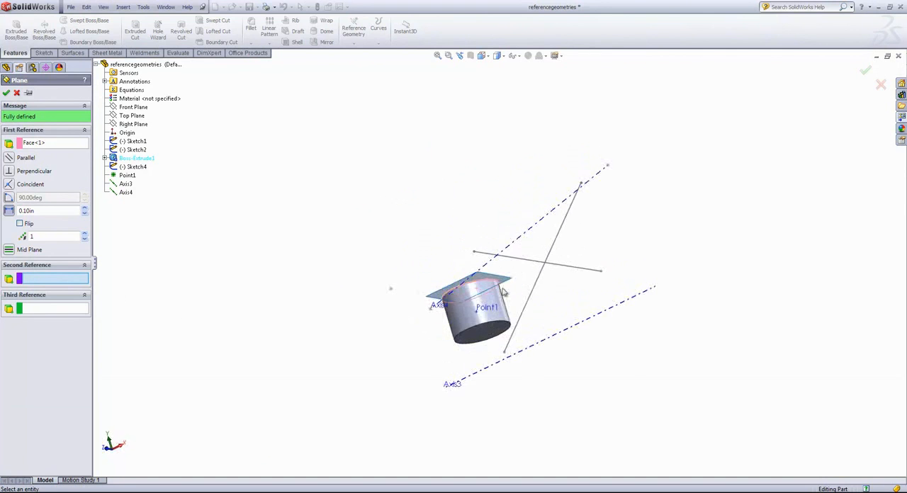
click(486, 335)
middle_drag(415, 183, 459, 295)
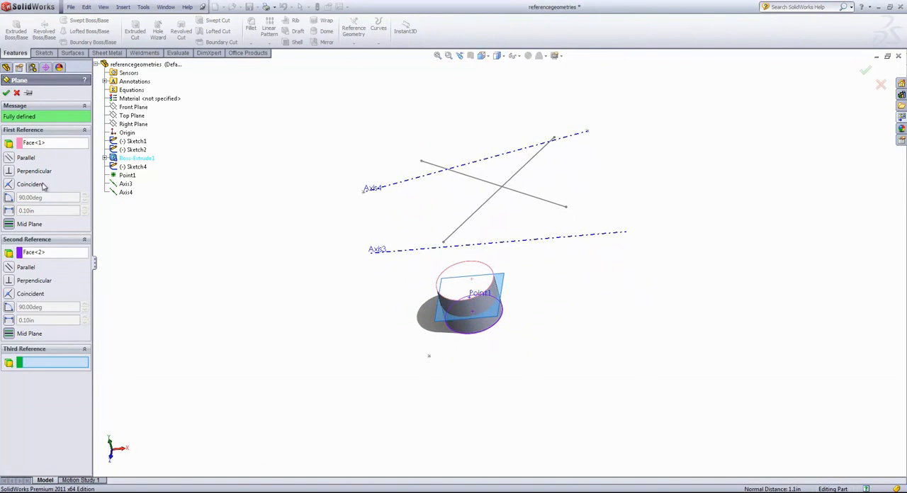
click(11, 288)
click(12, 336)
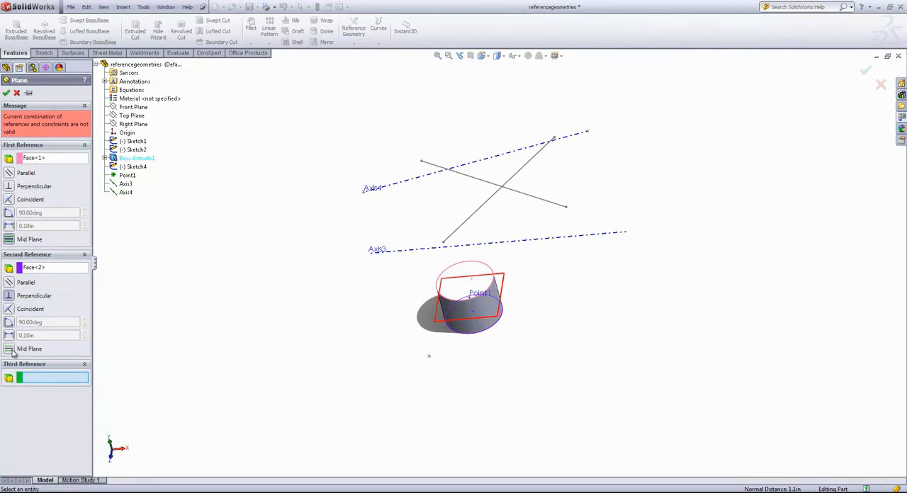
click(7, 93)
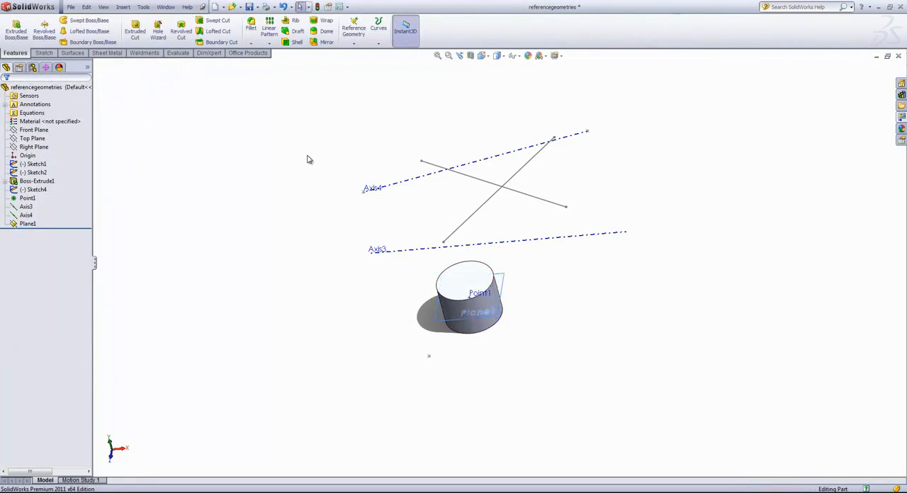
Start a new plane offset upward from the cylinder's mid plane and set its distance to about 1.89 in.
middle_drag(308, 158, 337, 113)
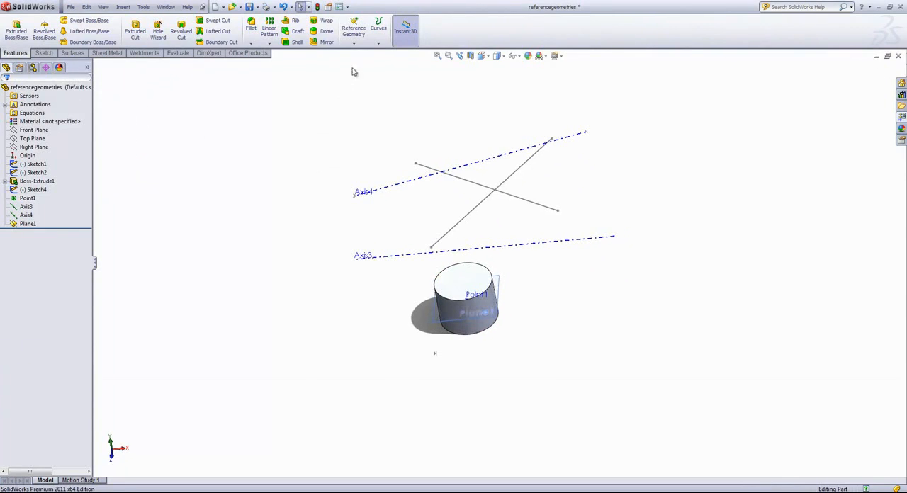
click(500, 321)
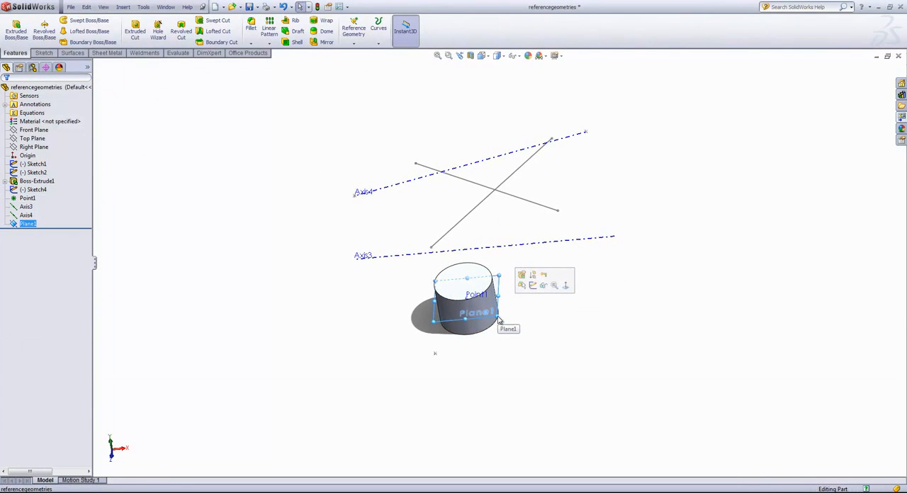
ctrl+drag(500, 320, 487, 275)
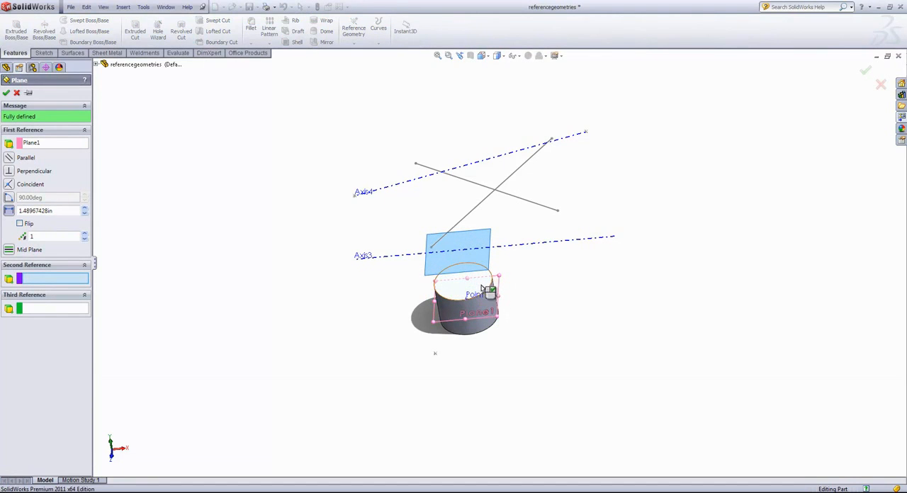
click(84, 208)
click(84, 208)
click(84, 208)
click(84, 208)
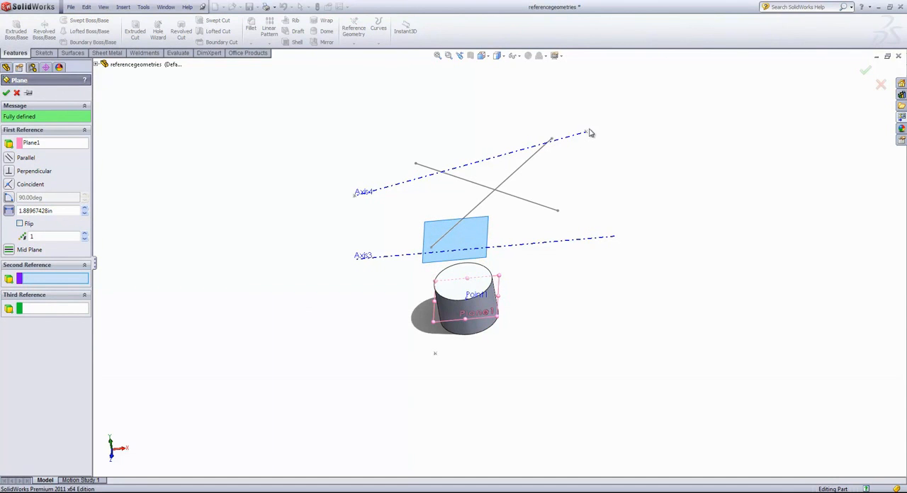
Redefine the new plane as parallel to Plane1 and coincident with the sketch point at Axis4's upper end.
click(586, 133)
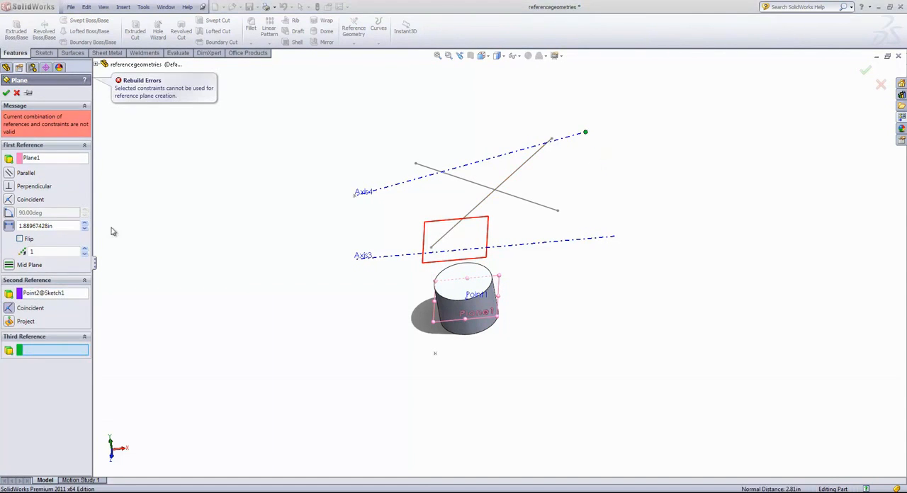
click(10, 173)
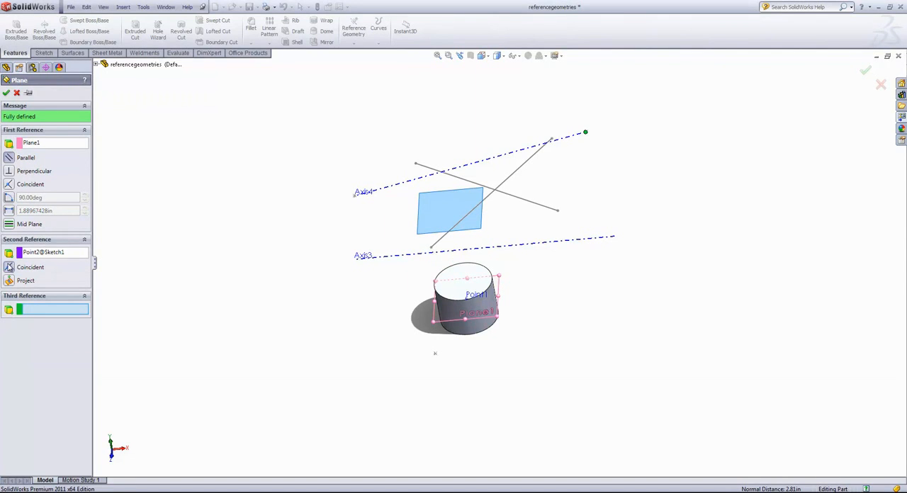
middle_drag(255, 216, 259, 200)
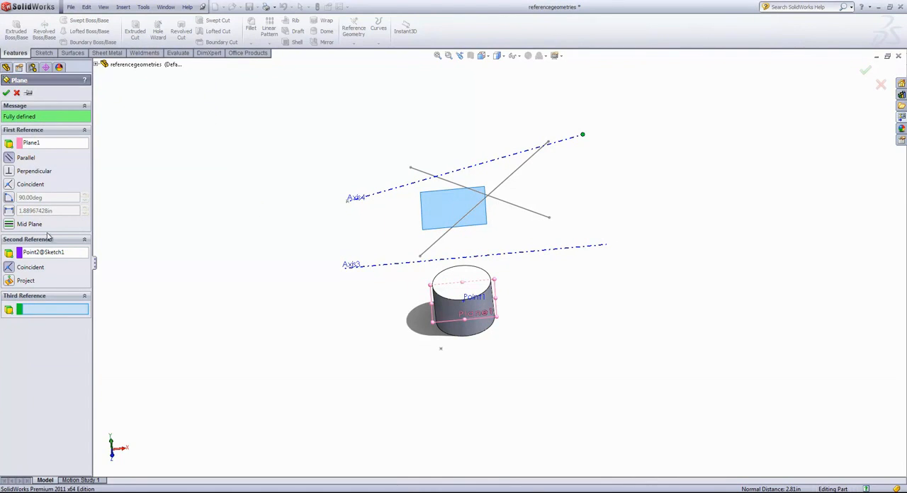
Replace the sketch point reference with Axis4 and set the plane at a 131° angle to Plane1.
click(46, 257)
key(Delete)
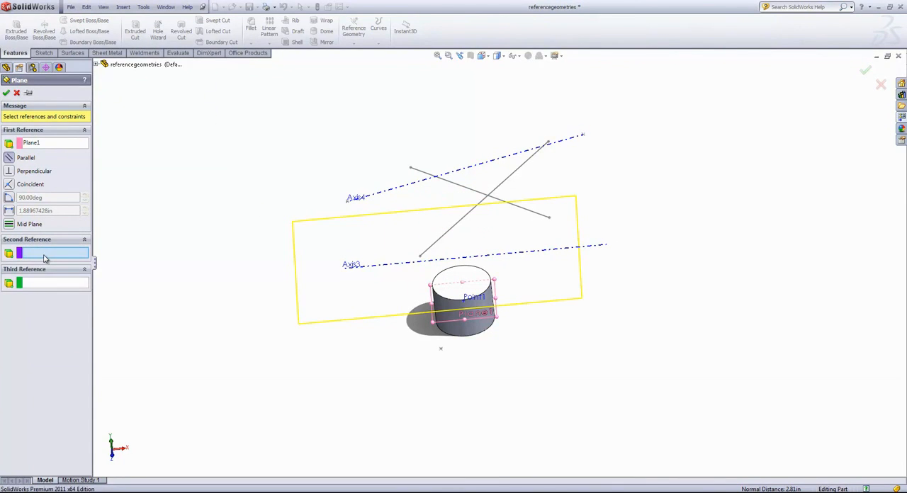
click(452, 177)
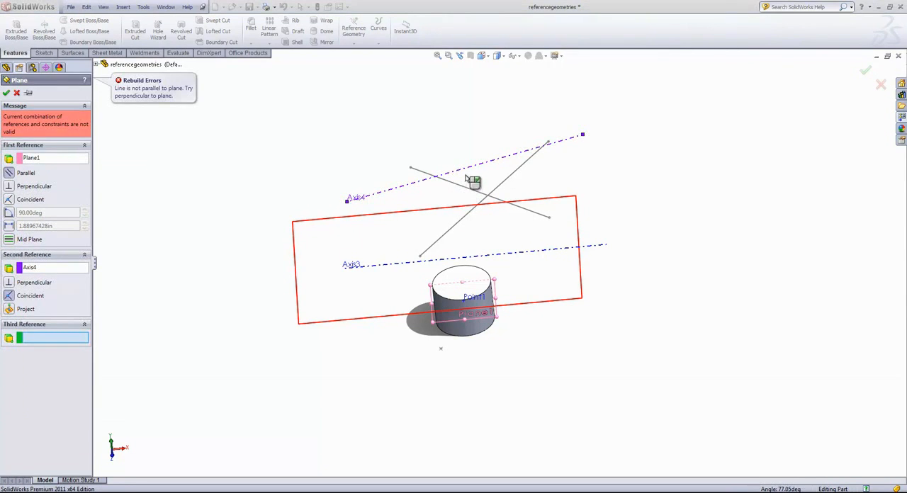
click(9, 214)
click(84, 194)
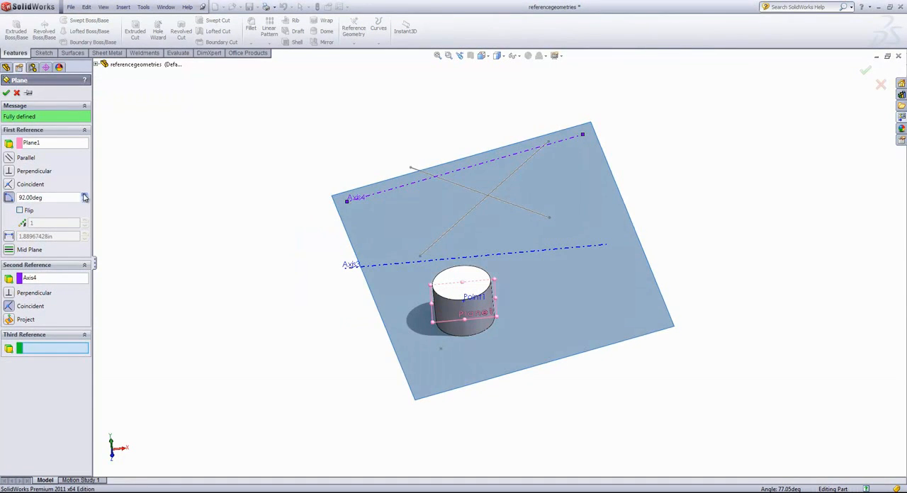
mouse_move(84, 197)
mouse_down()
mouse_move(92, 198)
mouse_move(85, 203)
mouse_up()
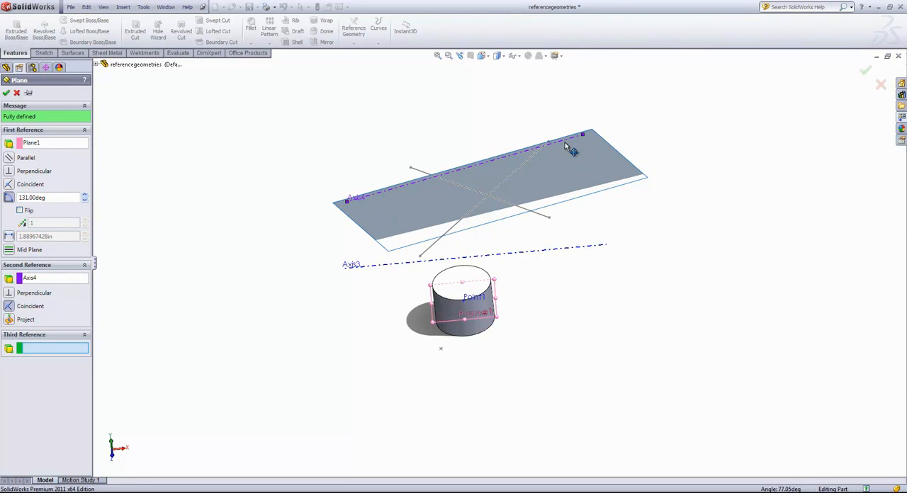
double_click(37, 198)
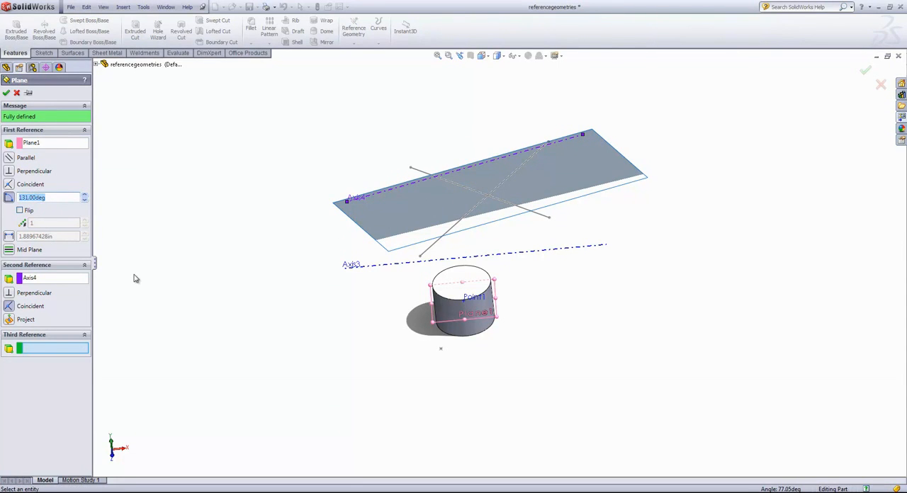
Change the second reference to Axis3 and set the plane's angle to Plane1 to 139°.
click(51, 281)
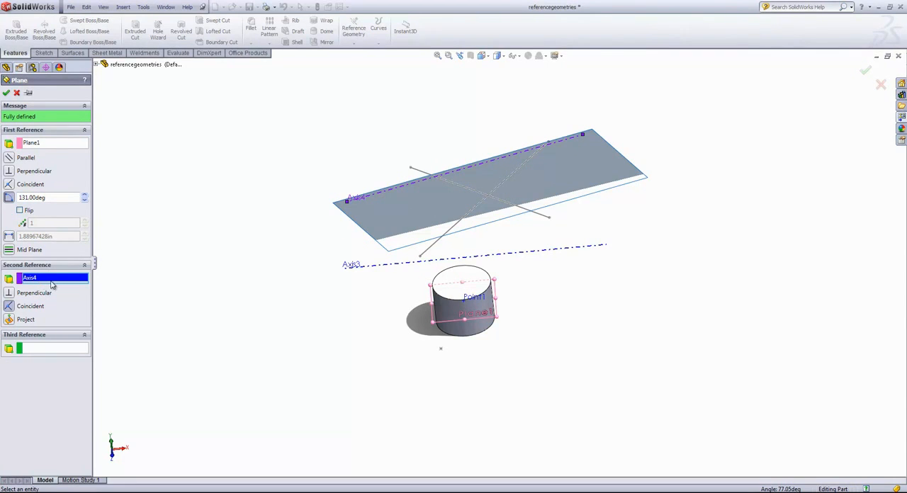
click(444, 259)
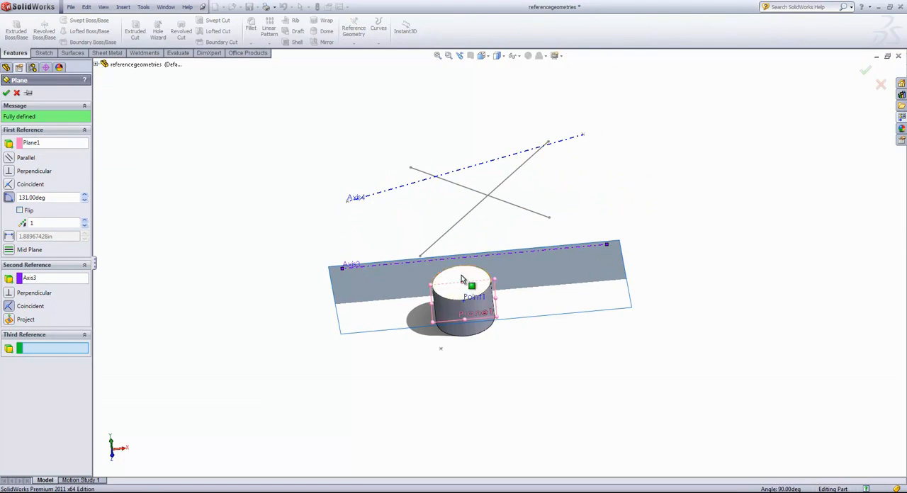
click(85, 195)
click(85, 196)
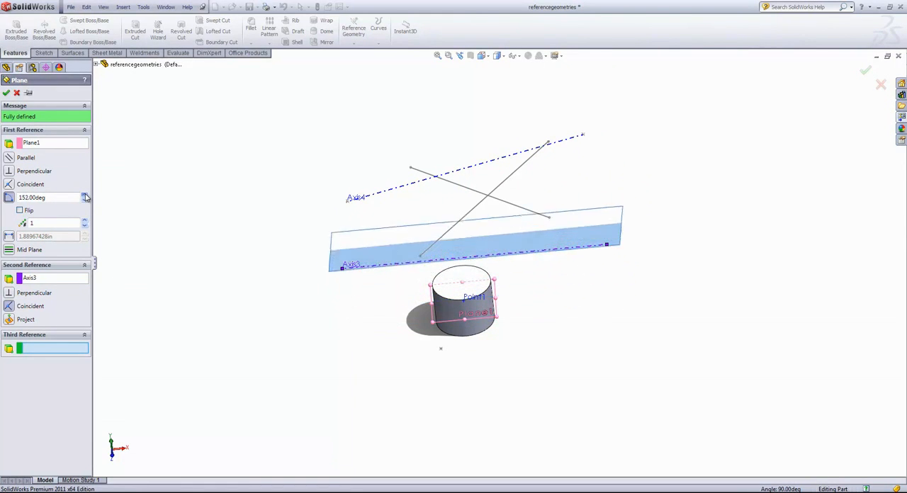
click(84, 195)
click(84, 200)
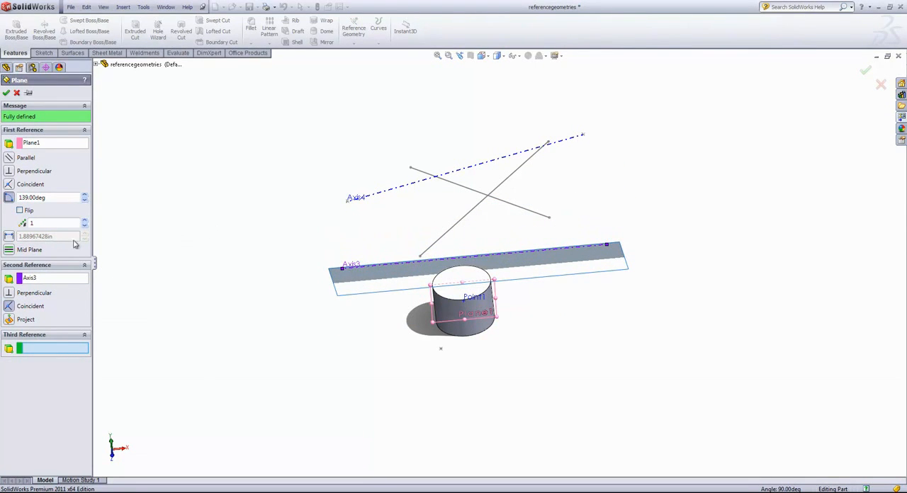
Replace the plane's references with Axis4's two end sketch points and Point1, and create the plane through these three points.
click(39, 278)
key(Delete)
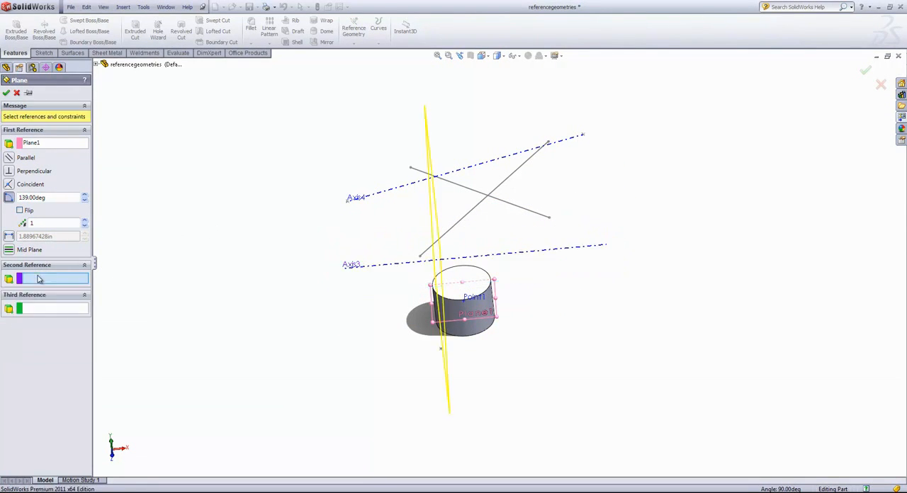
click(44, 147)
key(Delete)
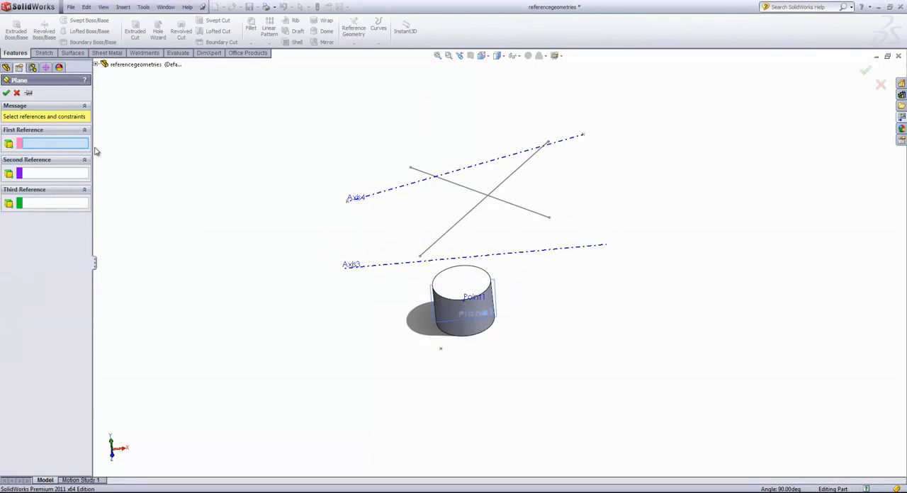
click(583, 135)
click(348, 201)
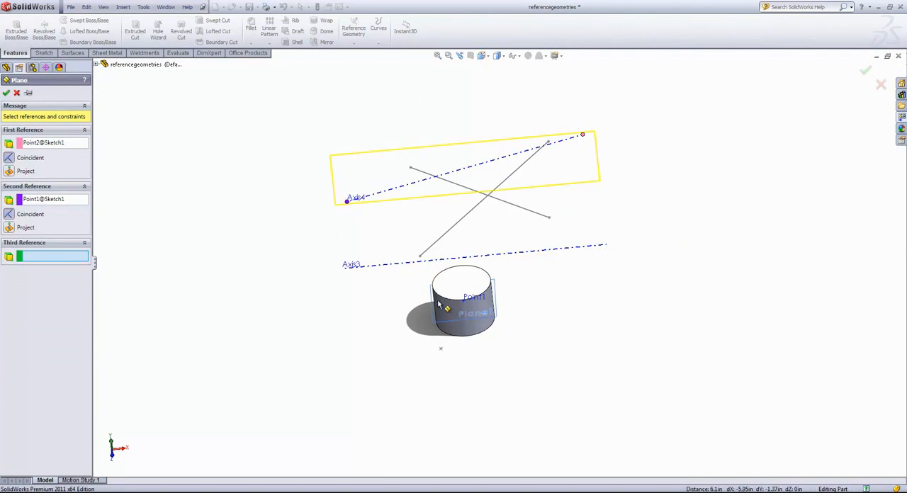
click(469, 312)
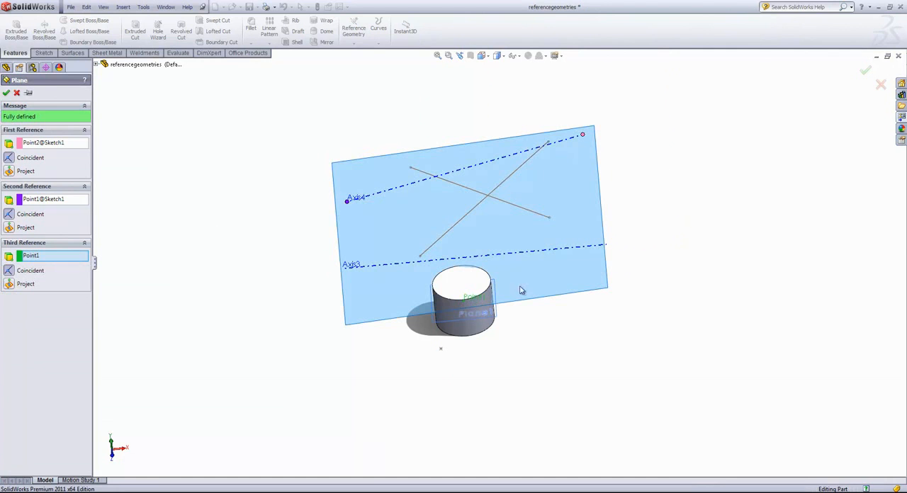
mouse_move(228, 241)
middle_down()
mouse_move(288, 224)
mouse_move(238, 227)
middle_up()
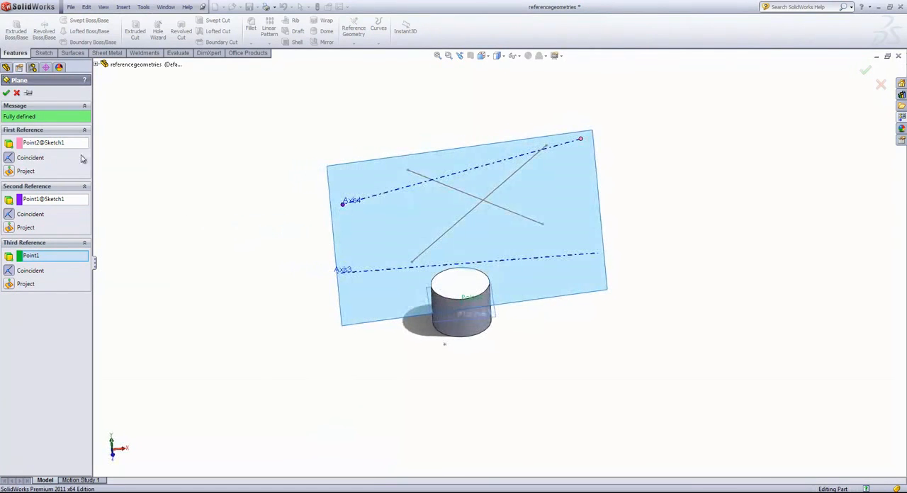
click(6, 93)
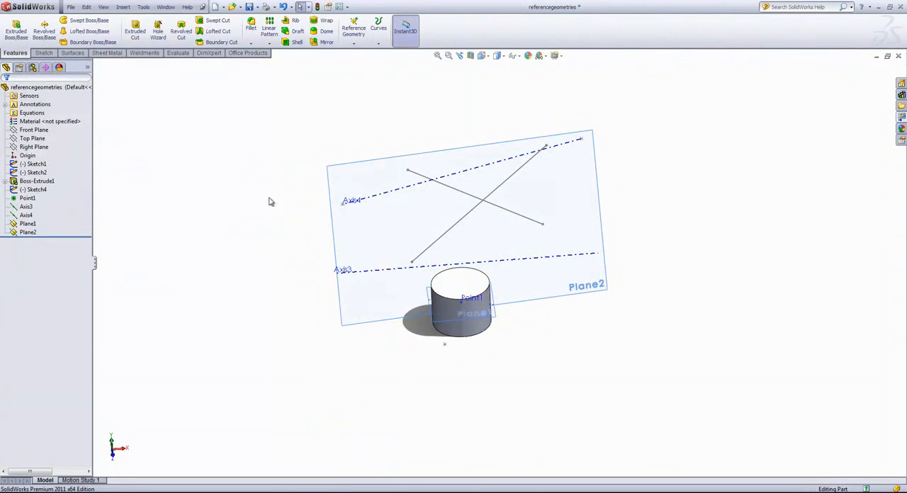
Start a new reference coordinate system with its origin at Point1 on the cylinder.
middle_drag(269, 202, 280, 286)
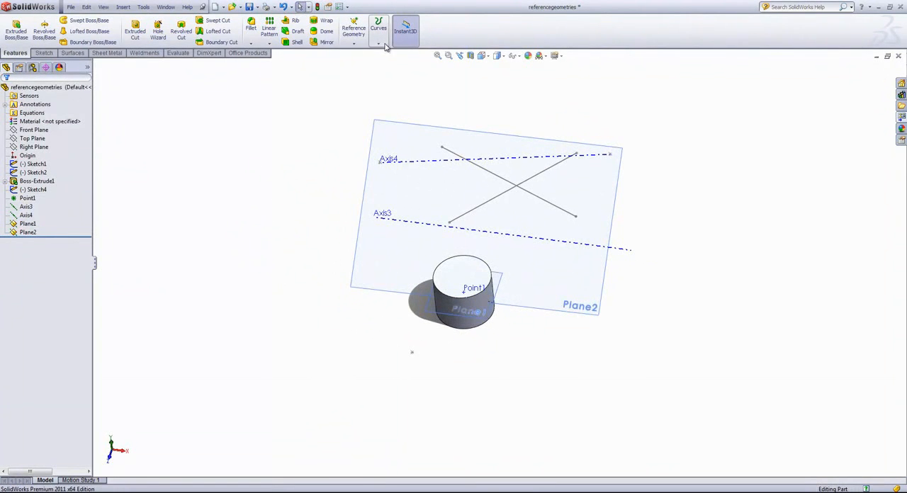
click(354, 32)
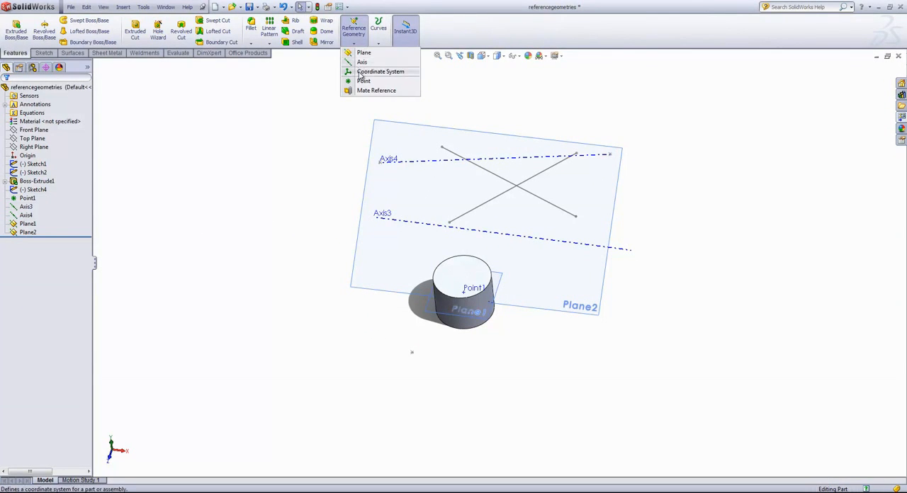
click(360, 74)
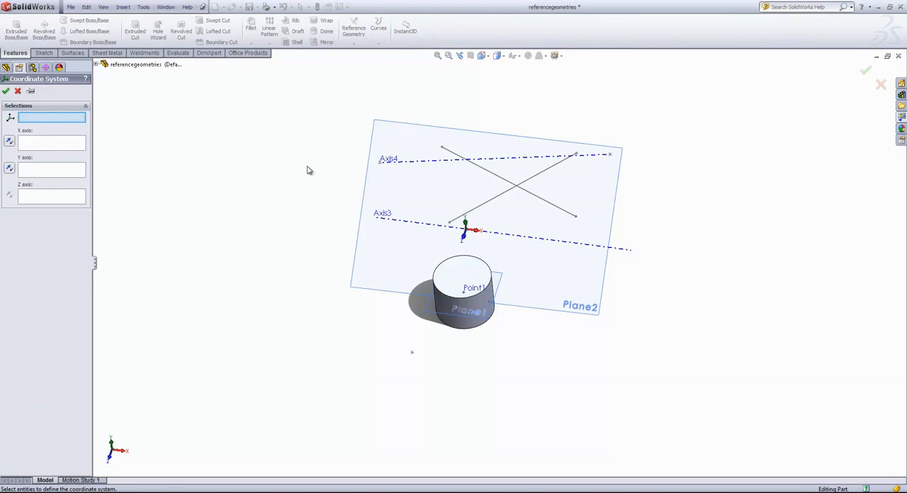
middle_drag(308, 187, 312, 161)
click(469, 304)
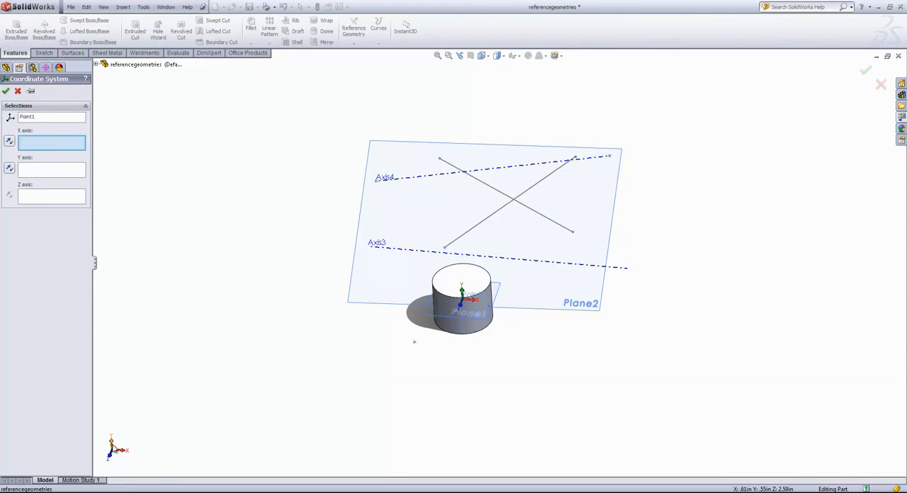
Align the coordinate system's X axis with Axis4 and its Z axis with Axis3, and create it.
click(437, 176)
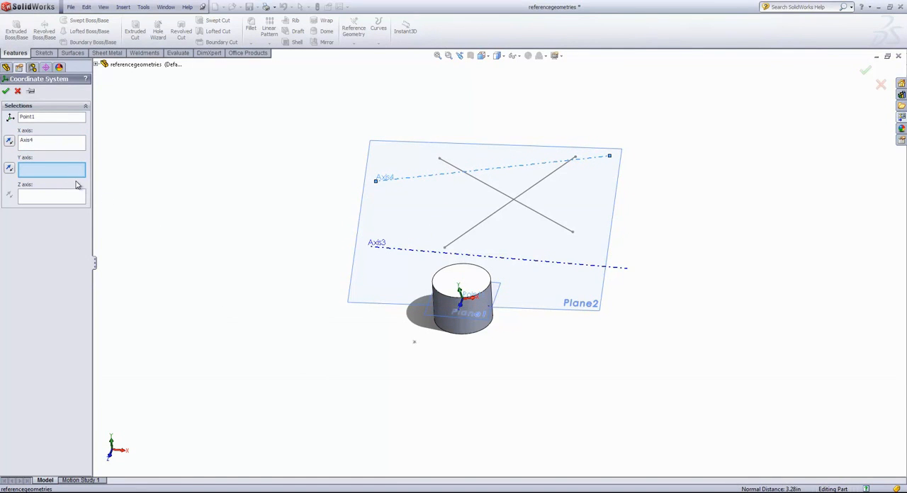
click(47, 199)
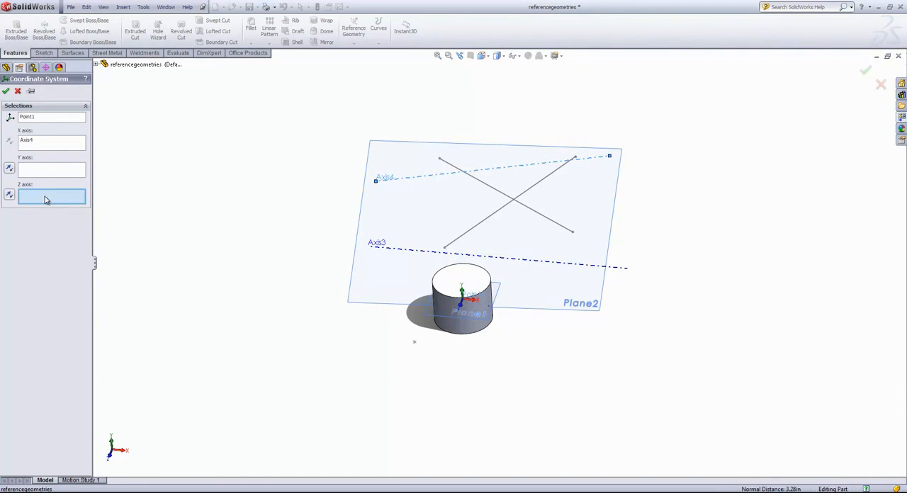
click(501, 264)
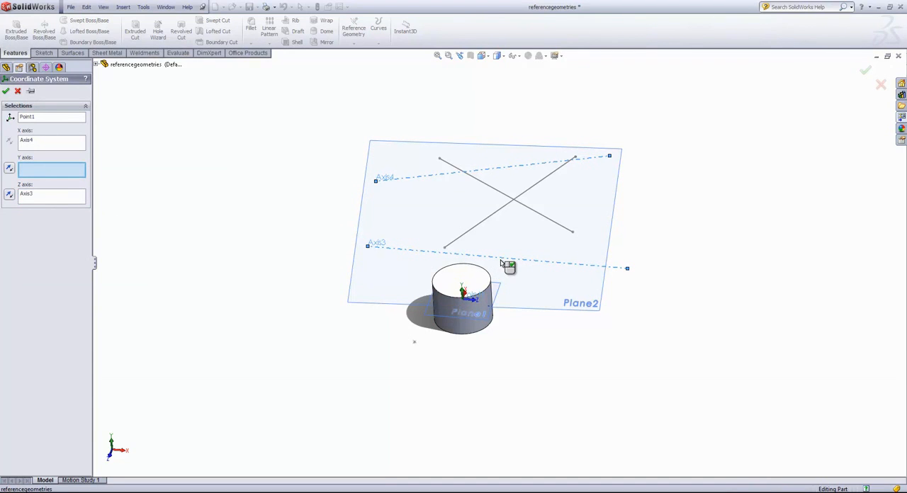
click(6, 91)
middle_drag(331, 178, 294, 180)
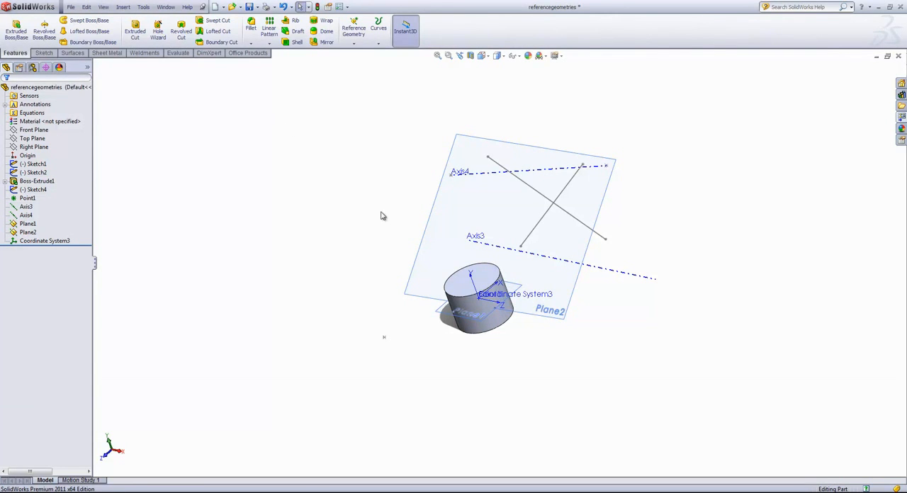
middle_drag(352, 207, 474, 199)
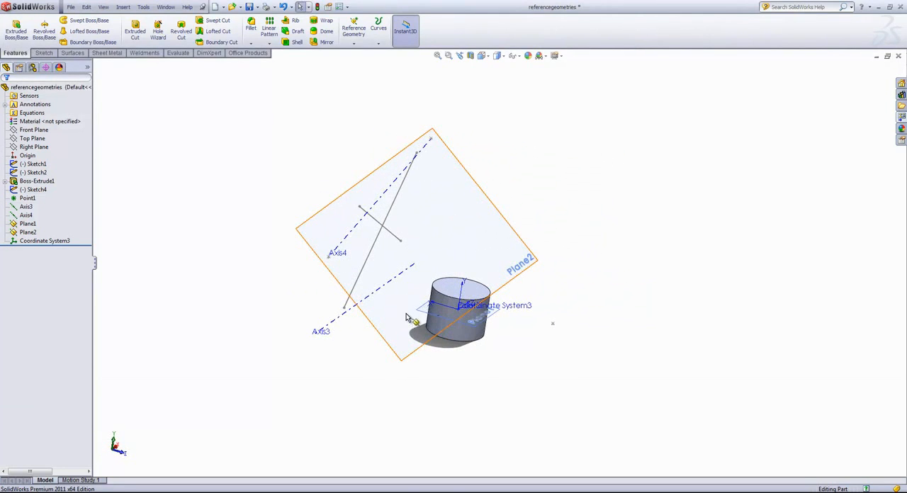